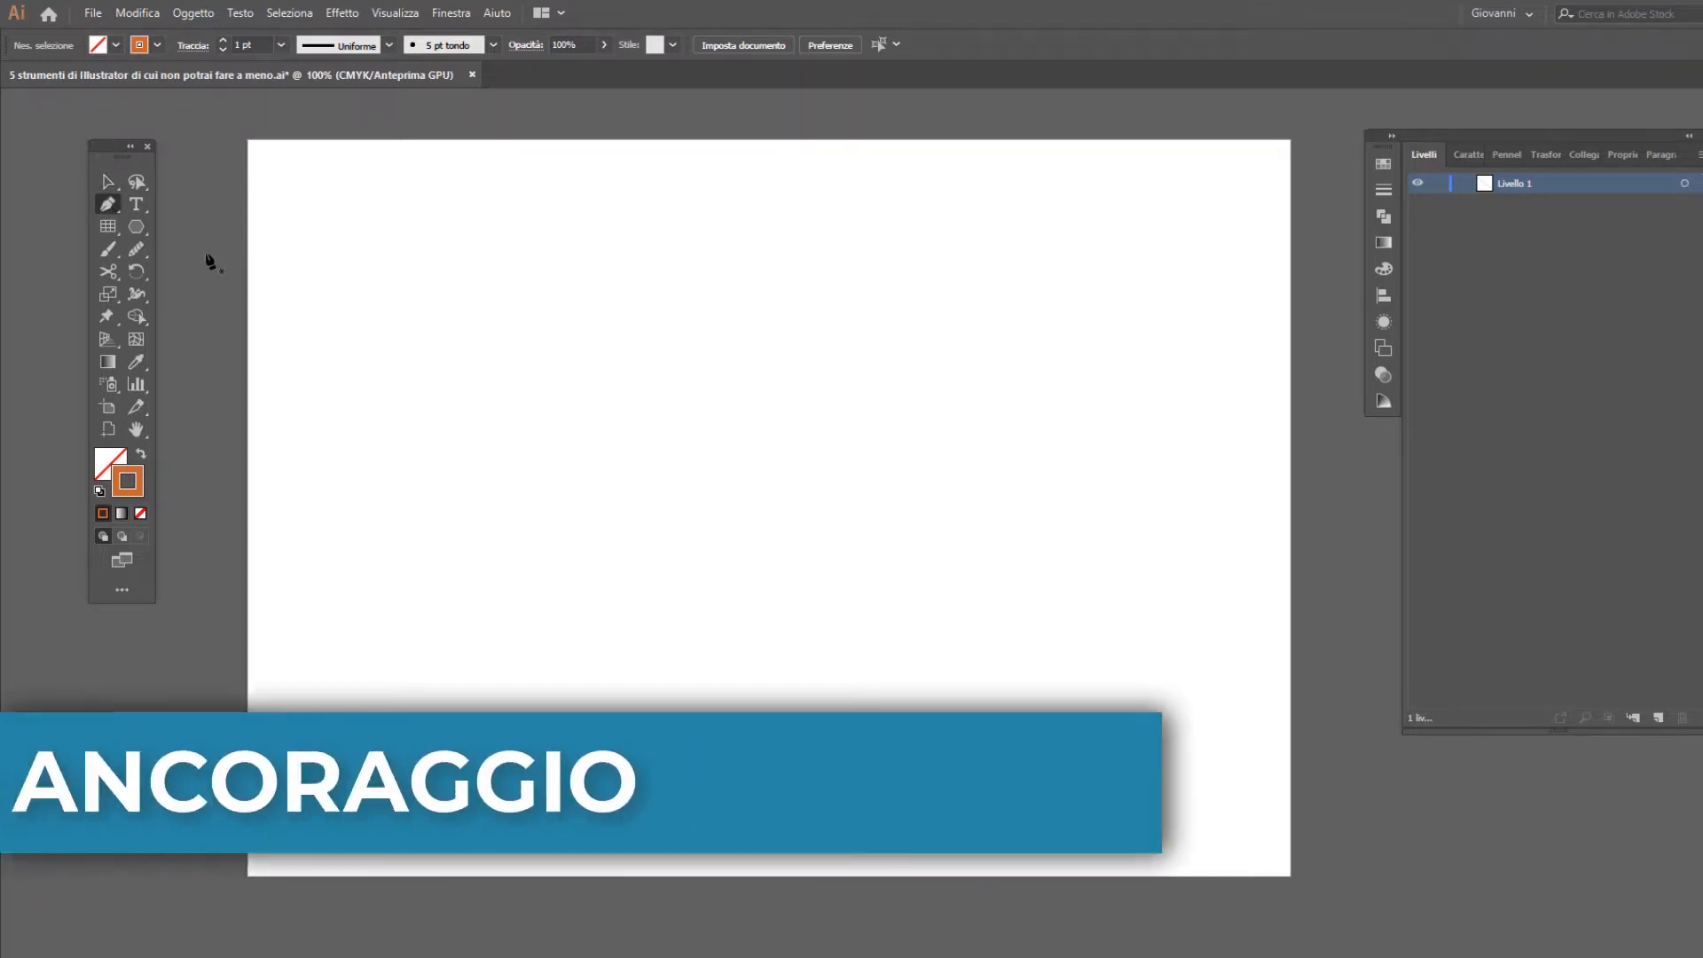
- Draw a straight diagonal line with the Pen tool, descending from the artboard's upper left to its lower right area
{"action": "left_click", "coordinate": [101, 205]}
{"action": "left_click", "coordinate": [97, 204]}
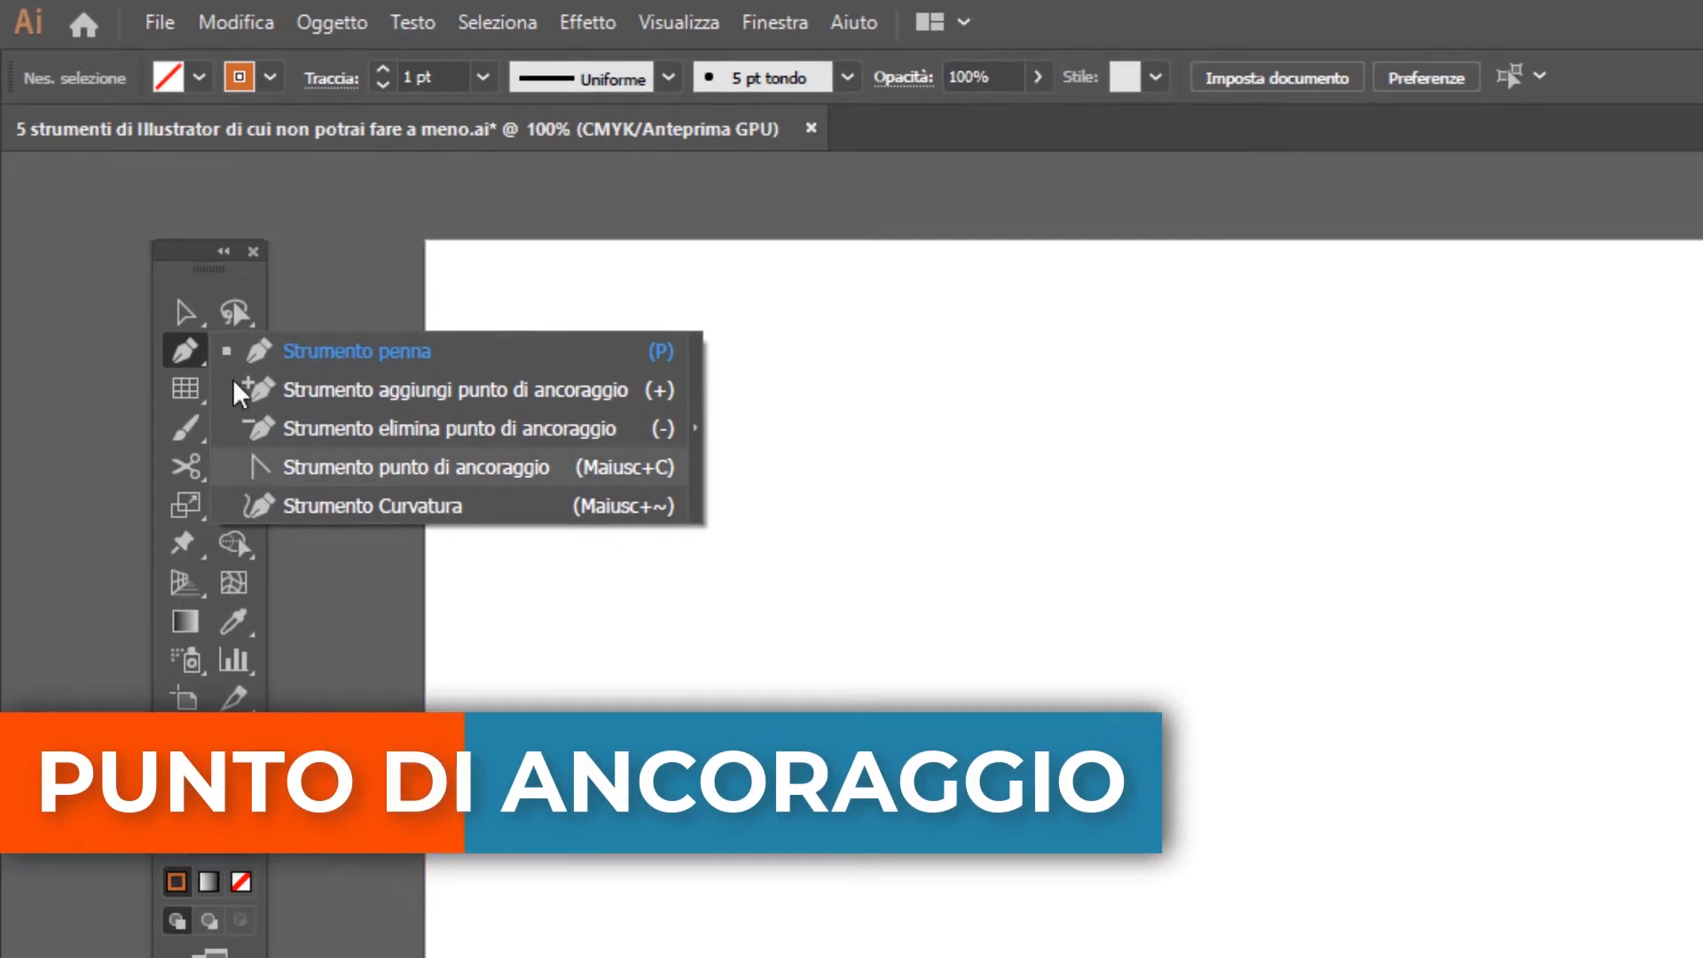
{"action": "left_click", "coordinate": [192, 351]}
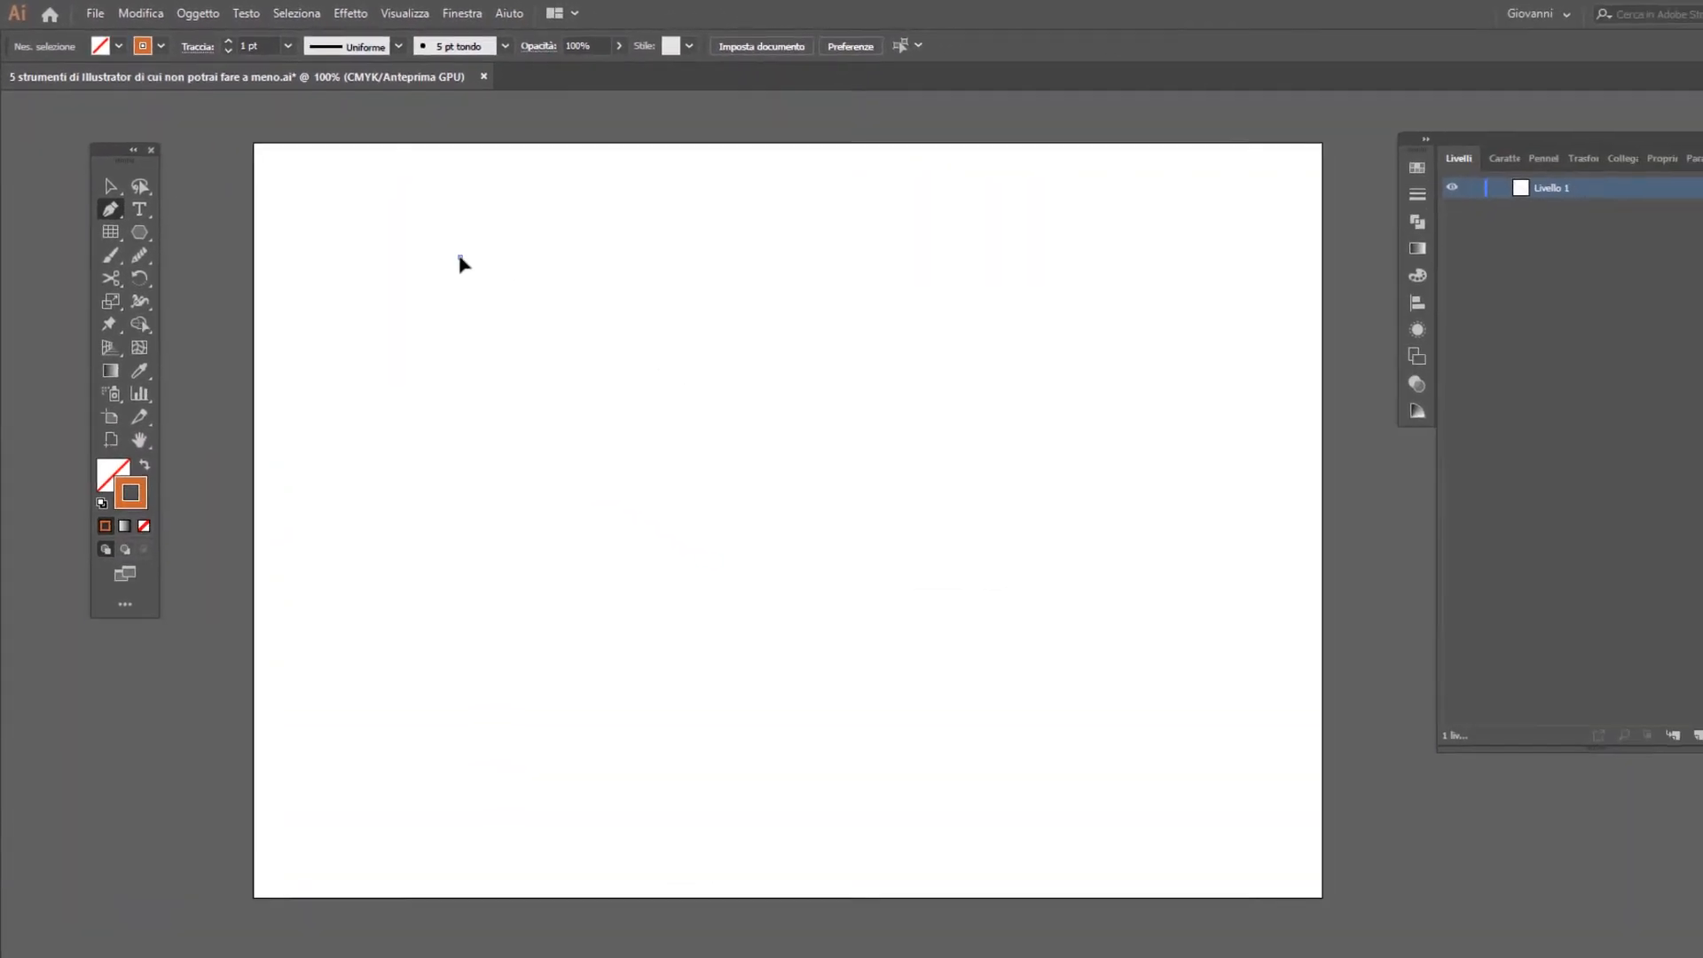
{"action": "left_click", "coordinate": [760, 429]}
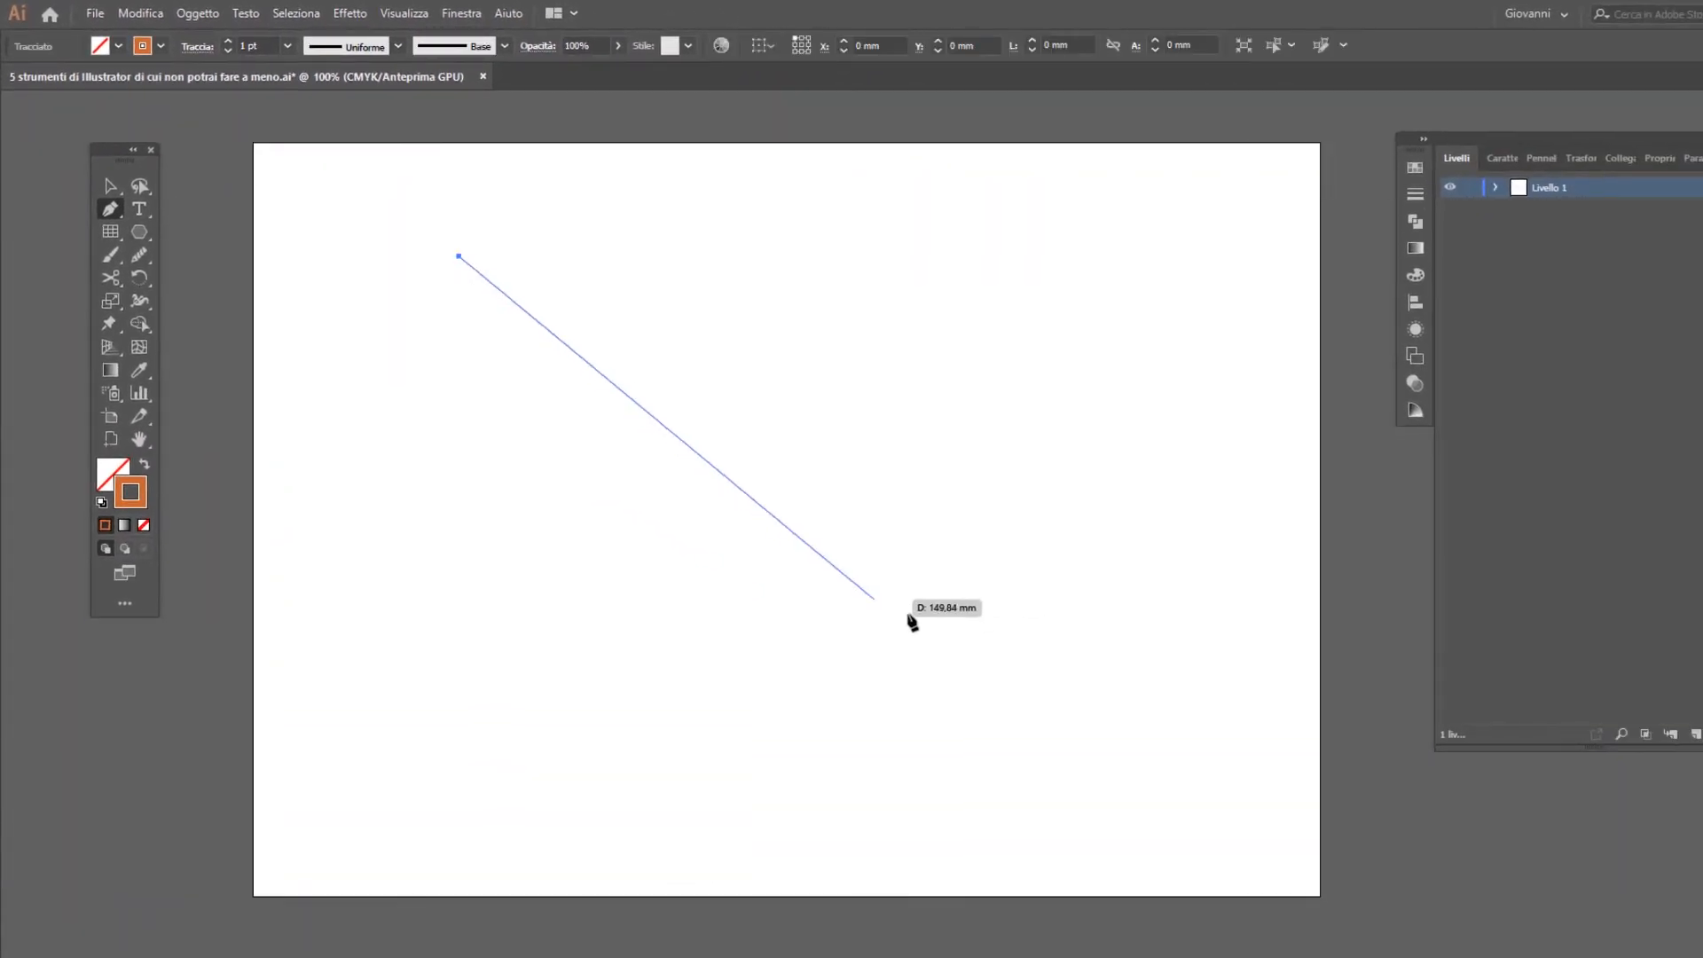
{"action": "left_click", "coordinate": [954, 640]}
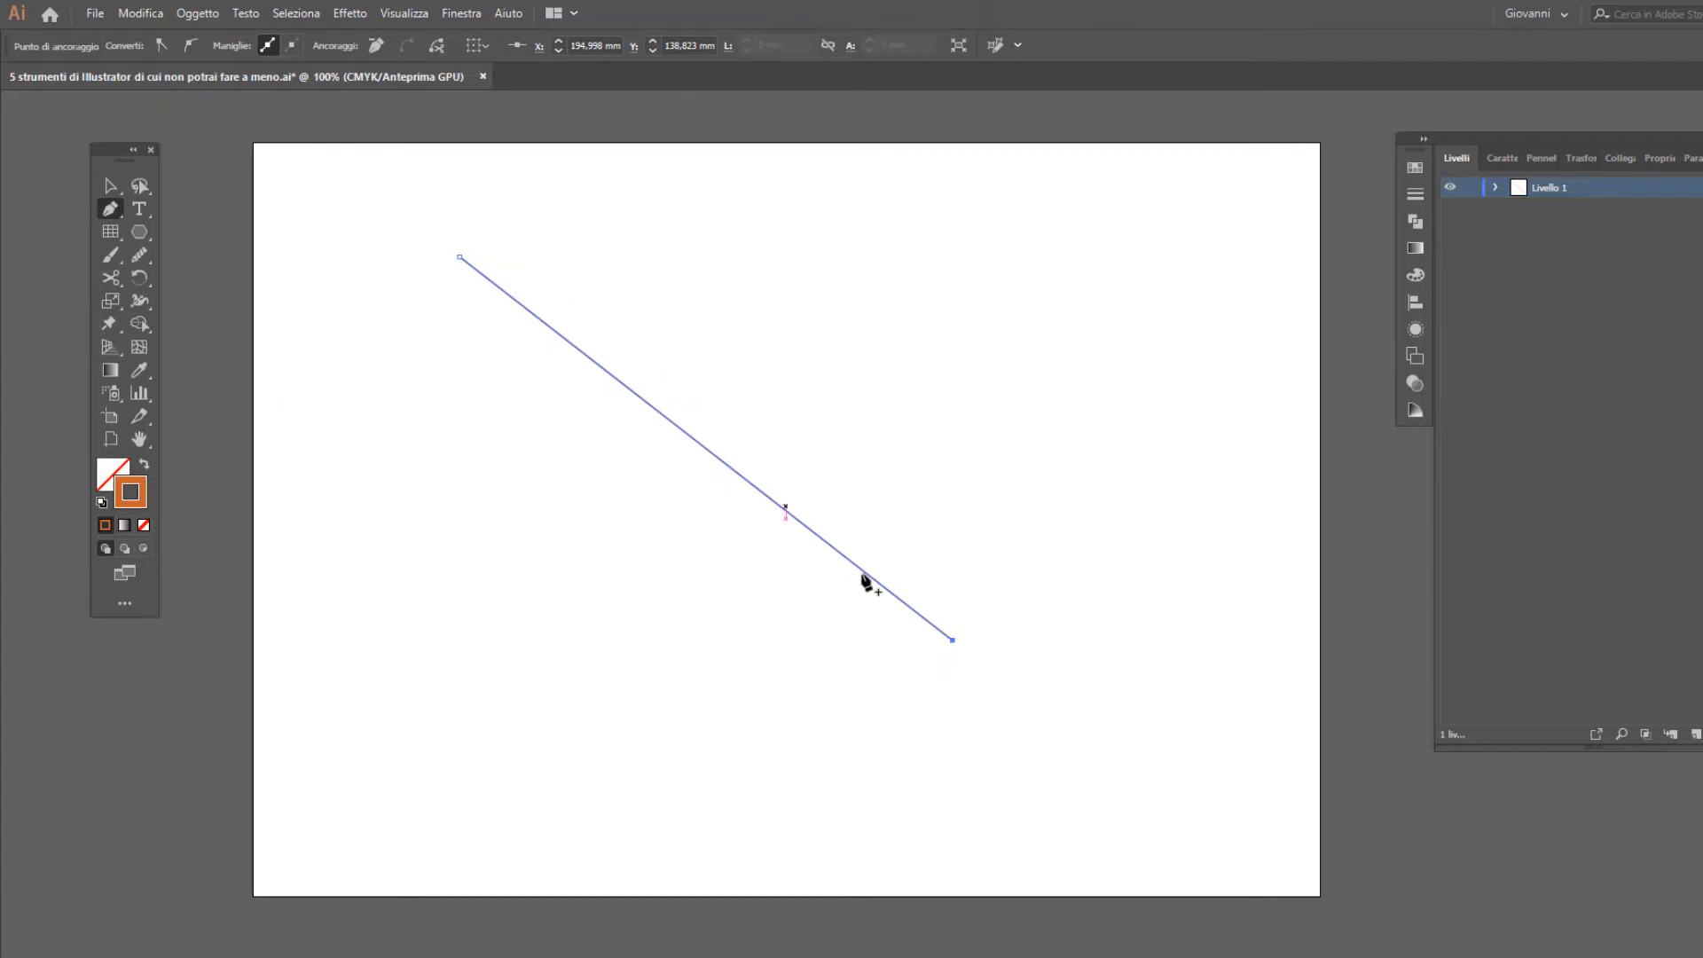
- Bend the diagonal line into a smooth curve bowing toward the lower left with the Anchor Point tool
{"action": "left_click", "coordinate": [114, 210]}
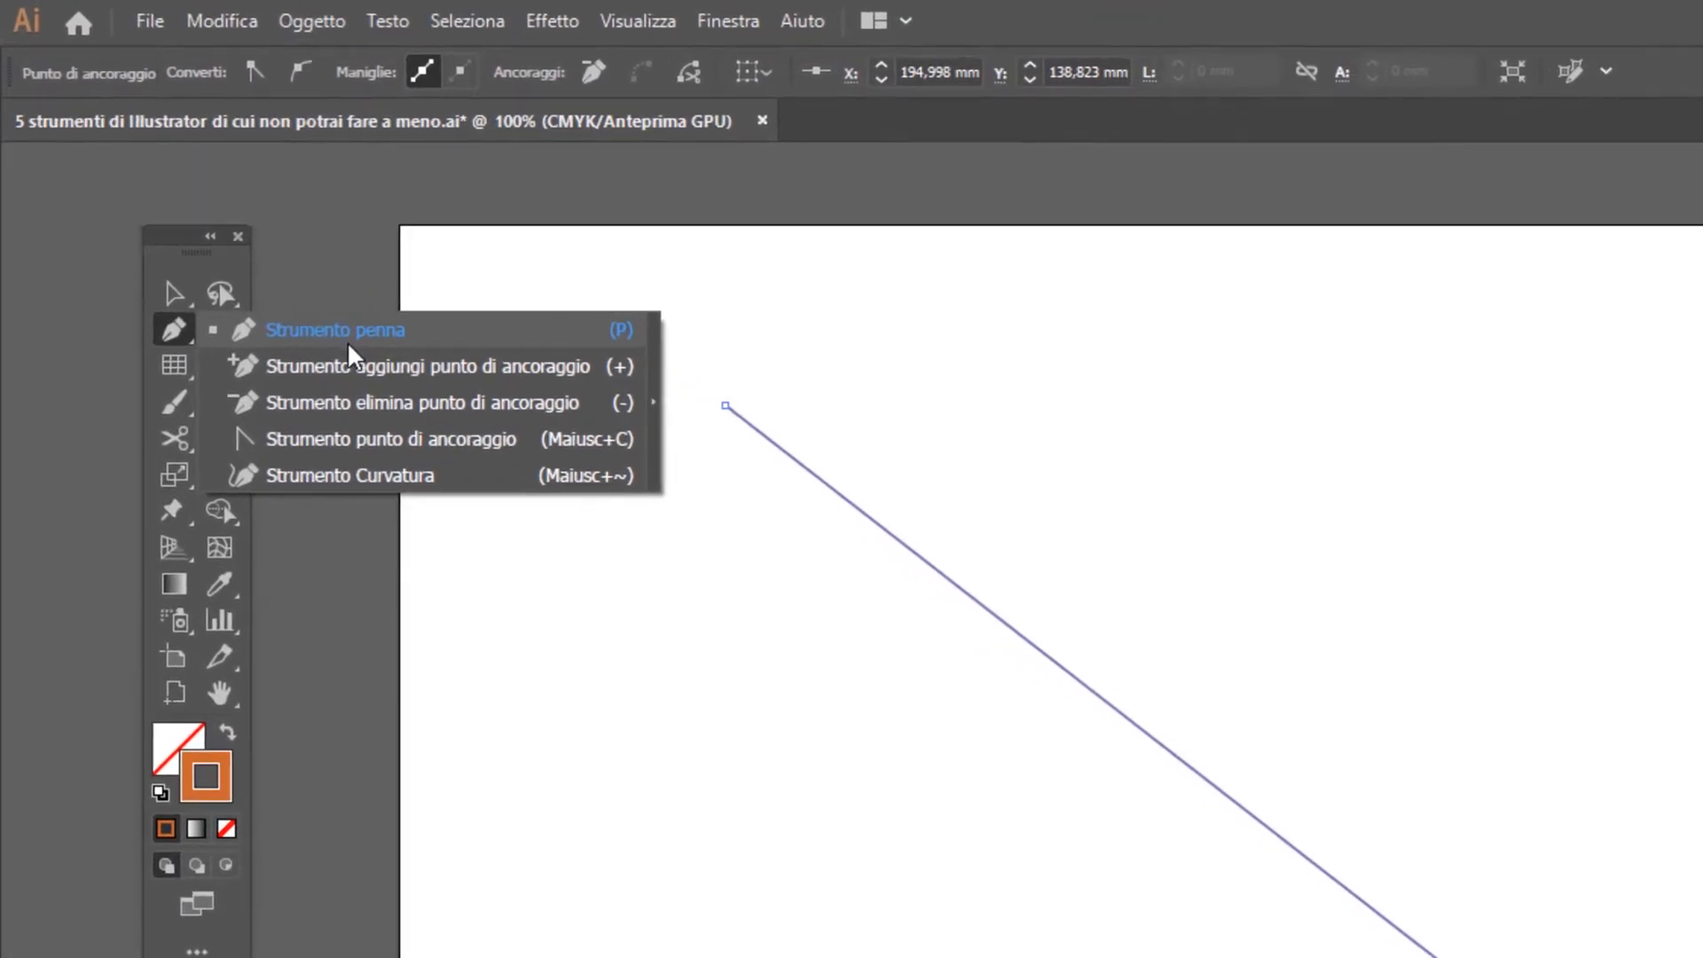
{"action": "left_click", "coordinate": [369, 457]}
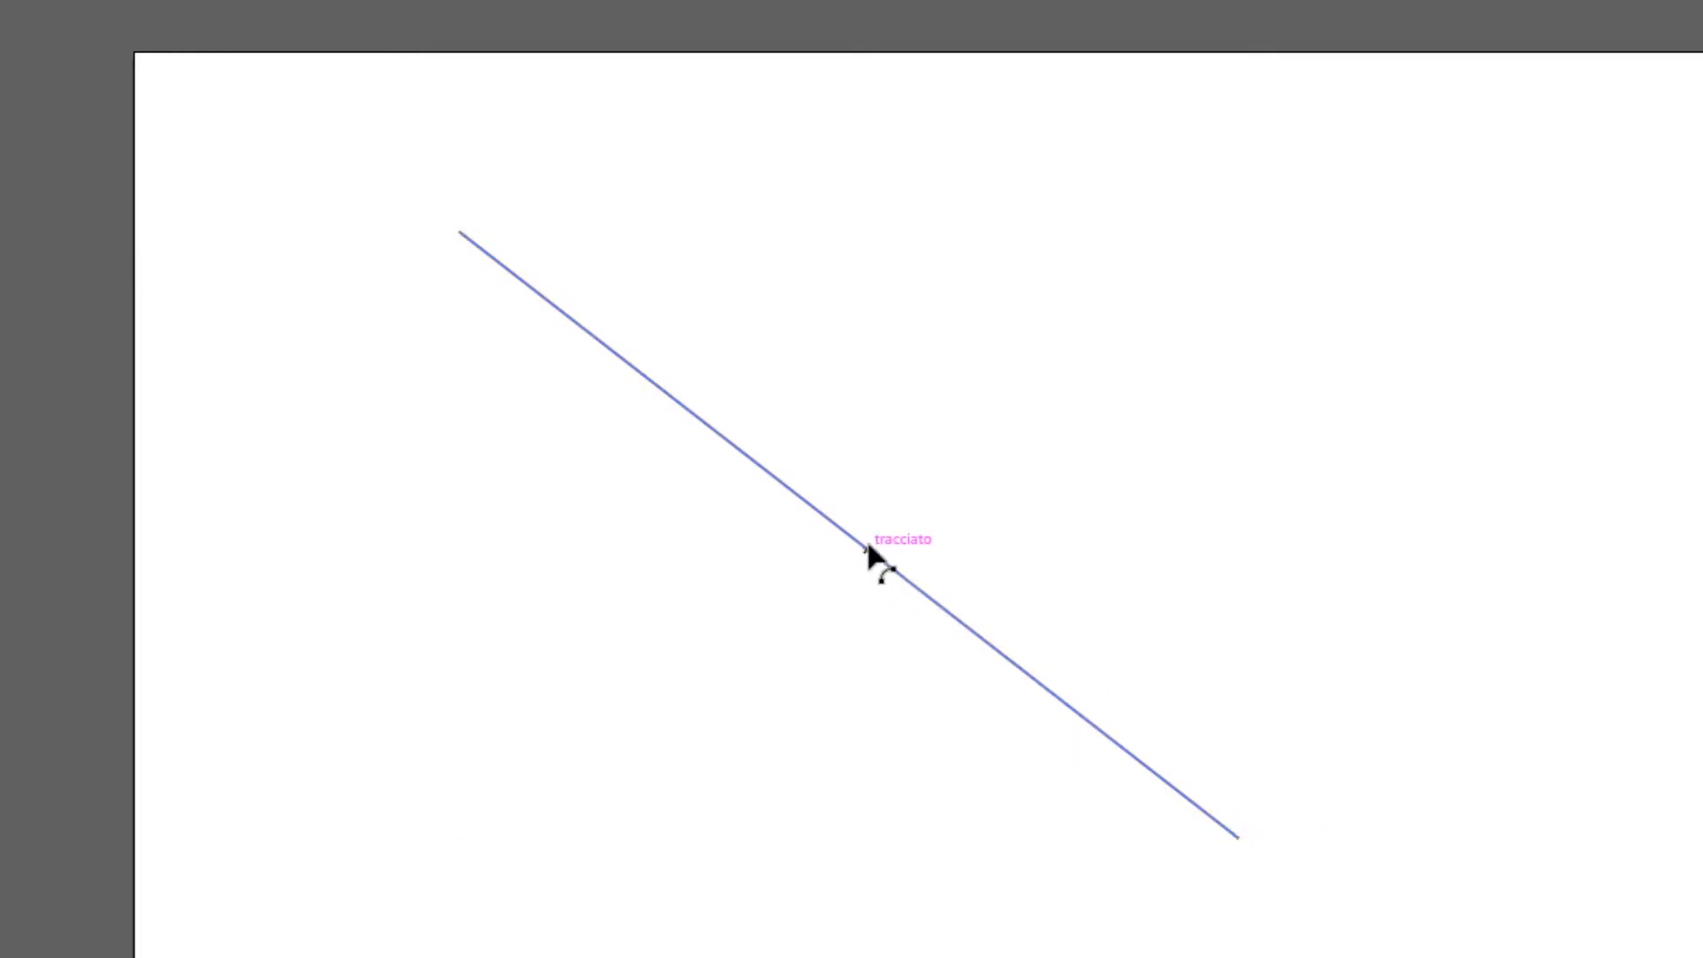
{"action": "left_click_drag", "start_coordinate": [870, 551], "coordinate": [535, 821]}
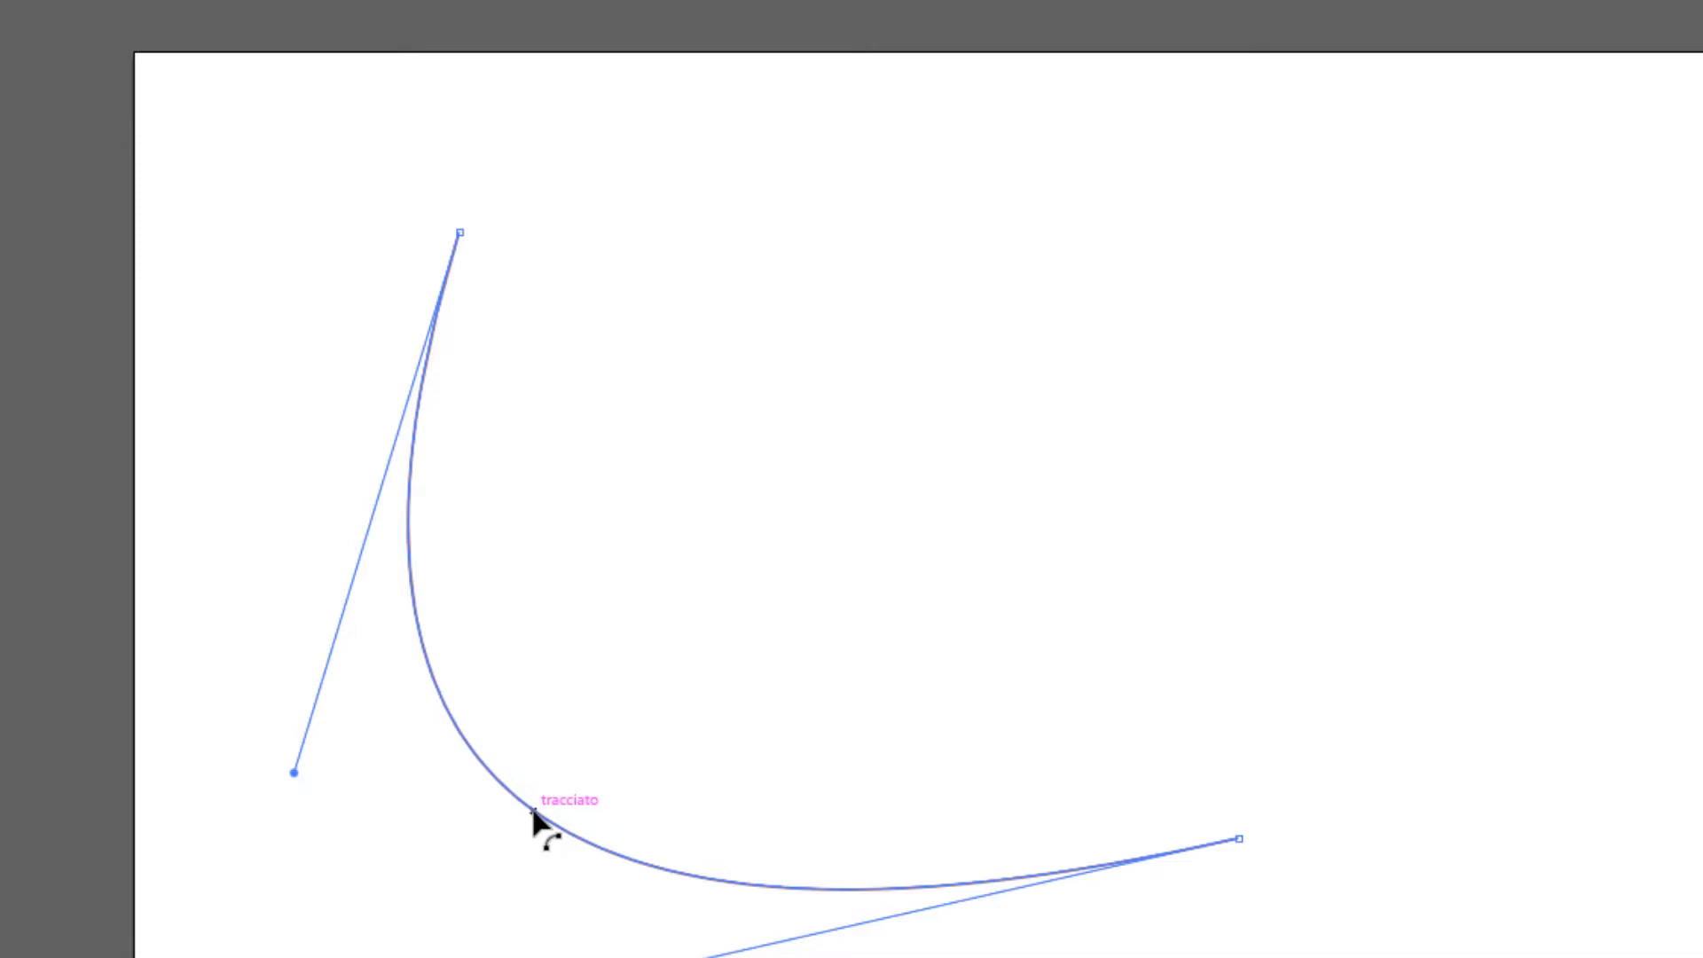
{"action": "left_click_drag", "start_coordinate": [533, 811], "coordinate": [700, 663]}
- Add an anchor point near the middle of the curve
{"action": "left_click", "coordinate": [180, 261]}
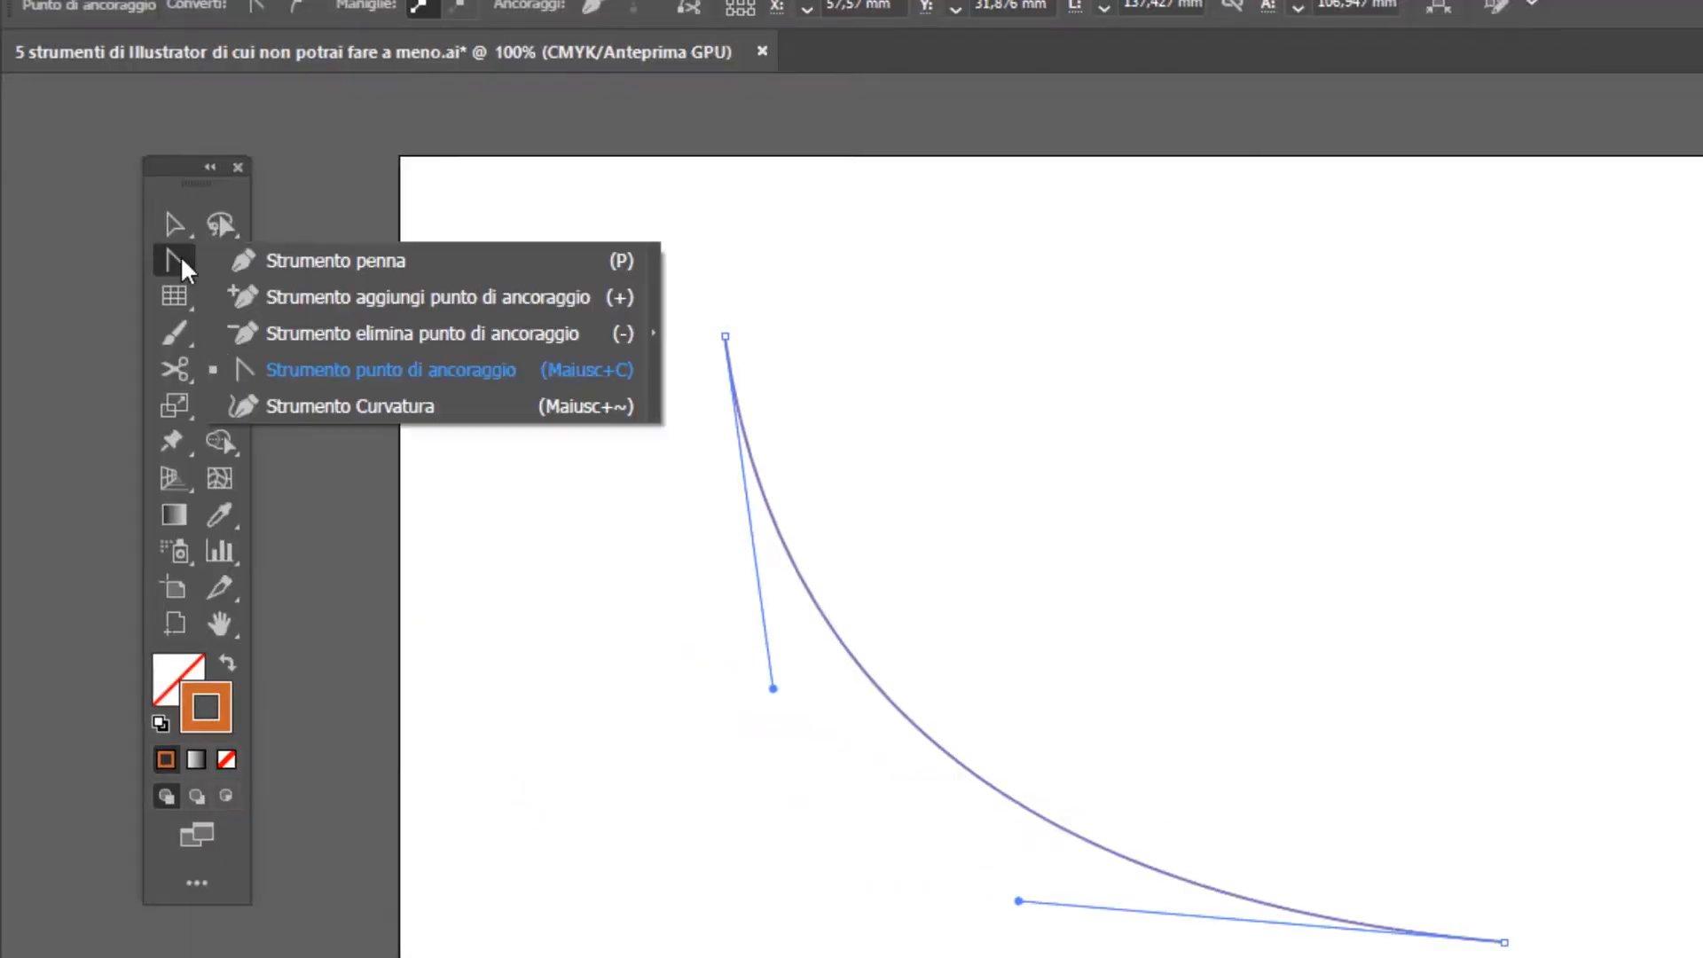
{"action": "left_click", "coordinate": [329, 296]}
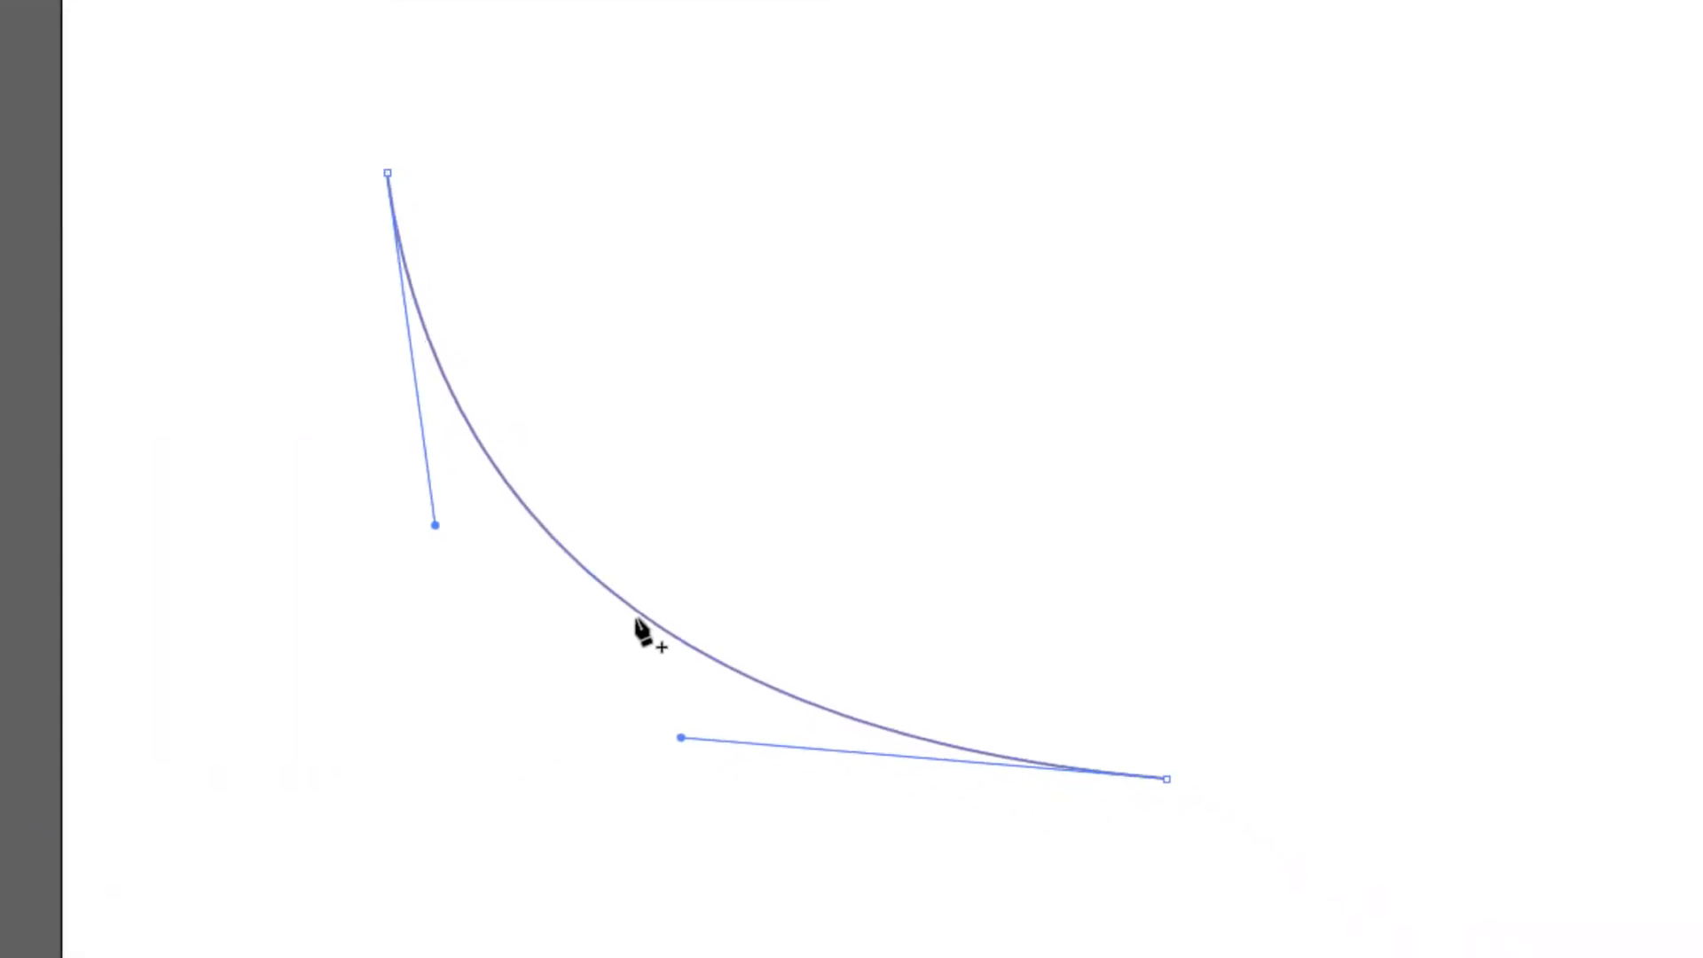
{"action": "left_click", "coordinate": [614, 599]}
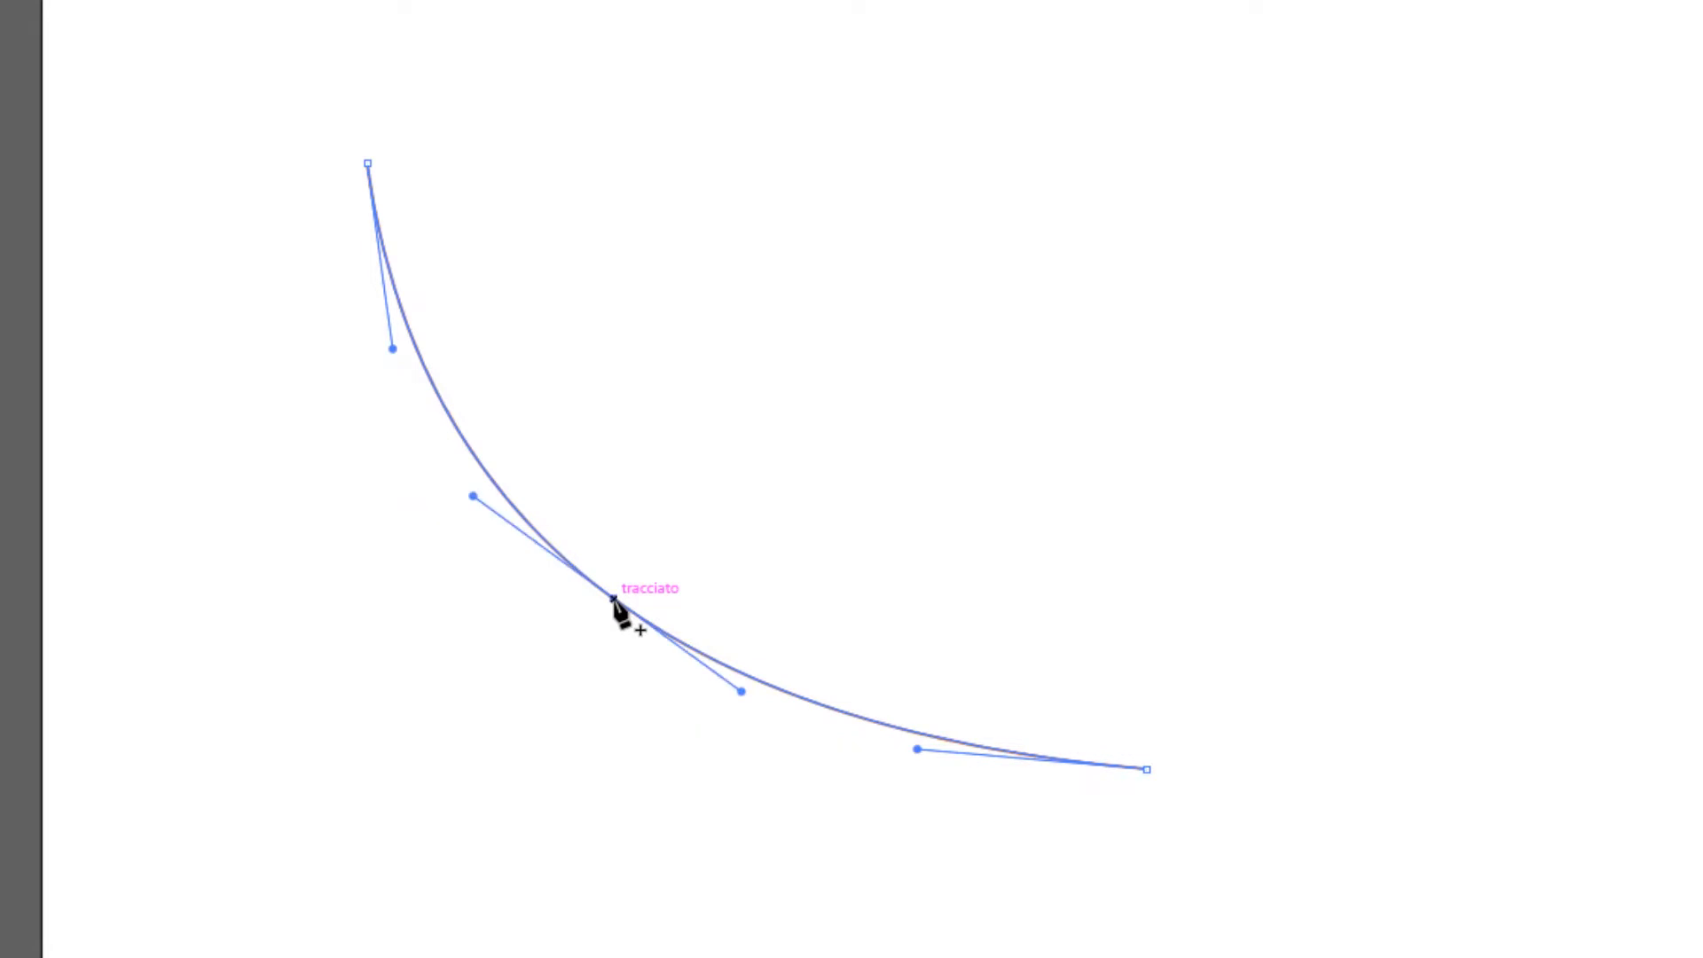
- Reshape the curve's two segments separately with the Anchor Point tool, bowing the upper one right and pulling the lower one left
{"action": "left_click", "coordinate": [93, 190]}
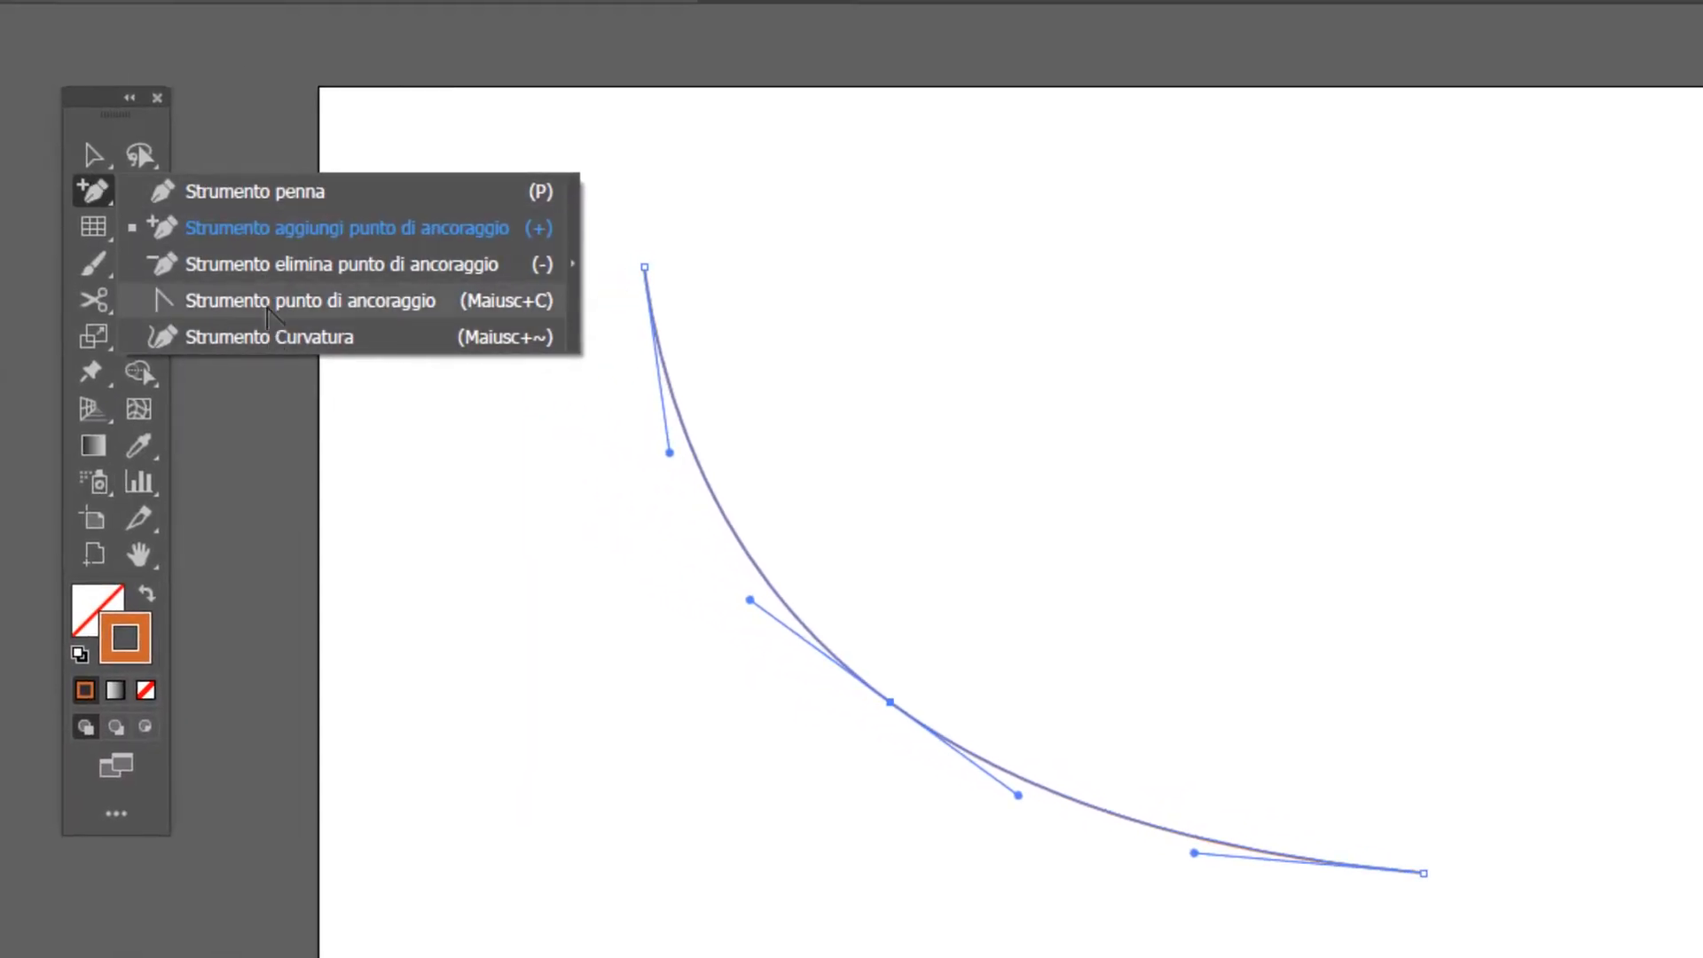
{"action": "left_click", "coordinate": [271, 300]}
{"action": "left_click_drag", "start_coordinate": [748, 544], "coordinate": [940, 439]}
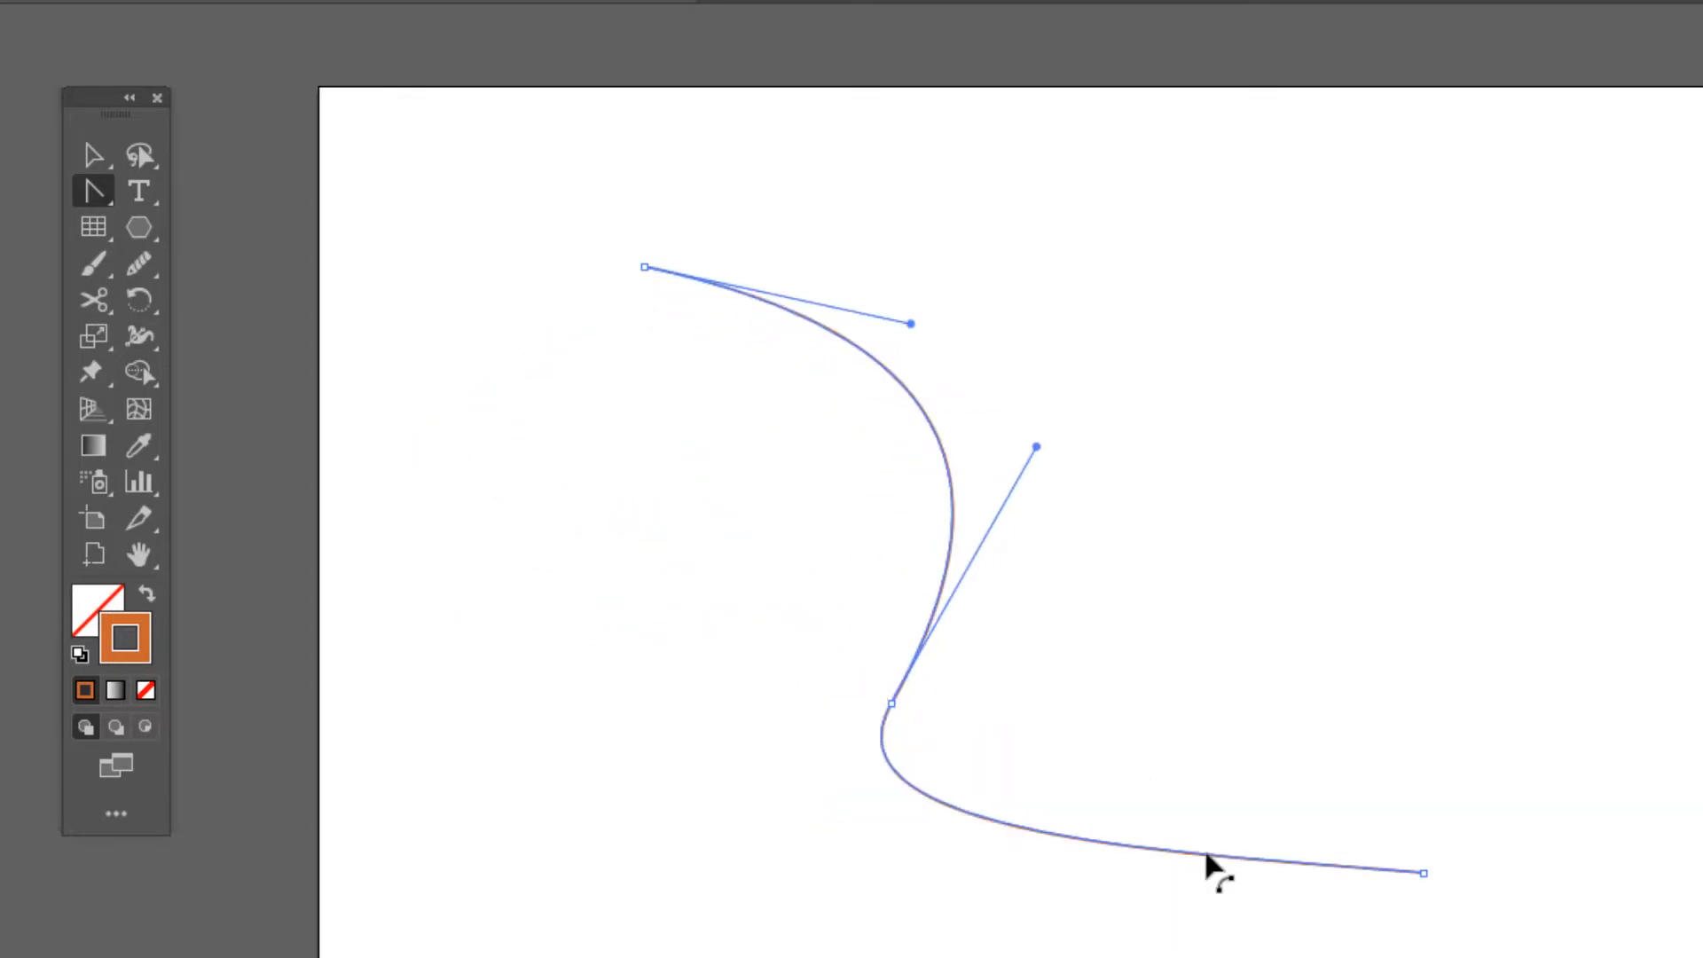
{"action": "left_click_drag", "start_coordinate": [1201, 870], "coordinate": [973, 867]}
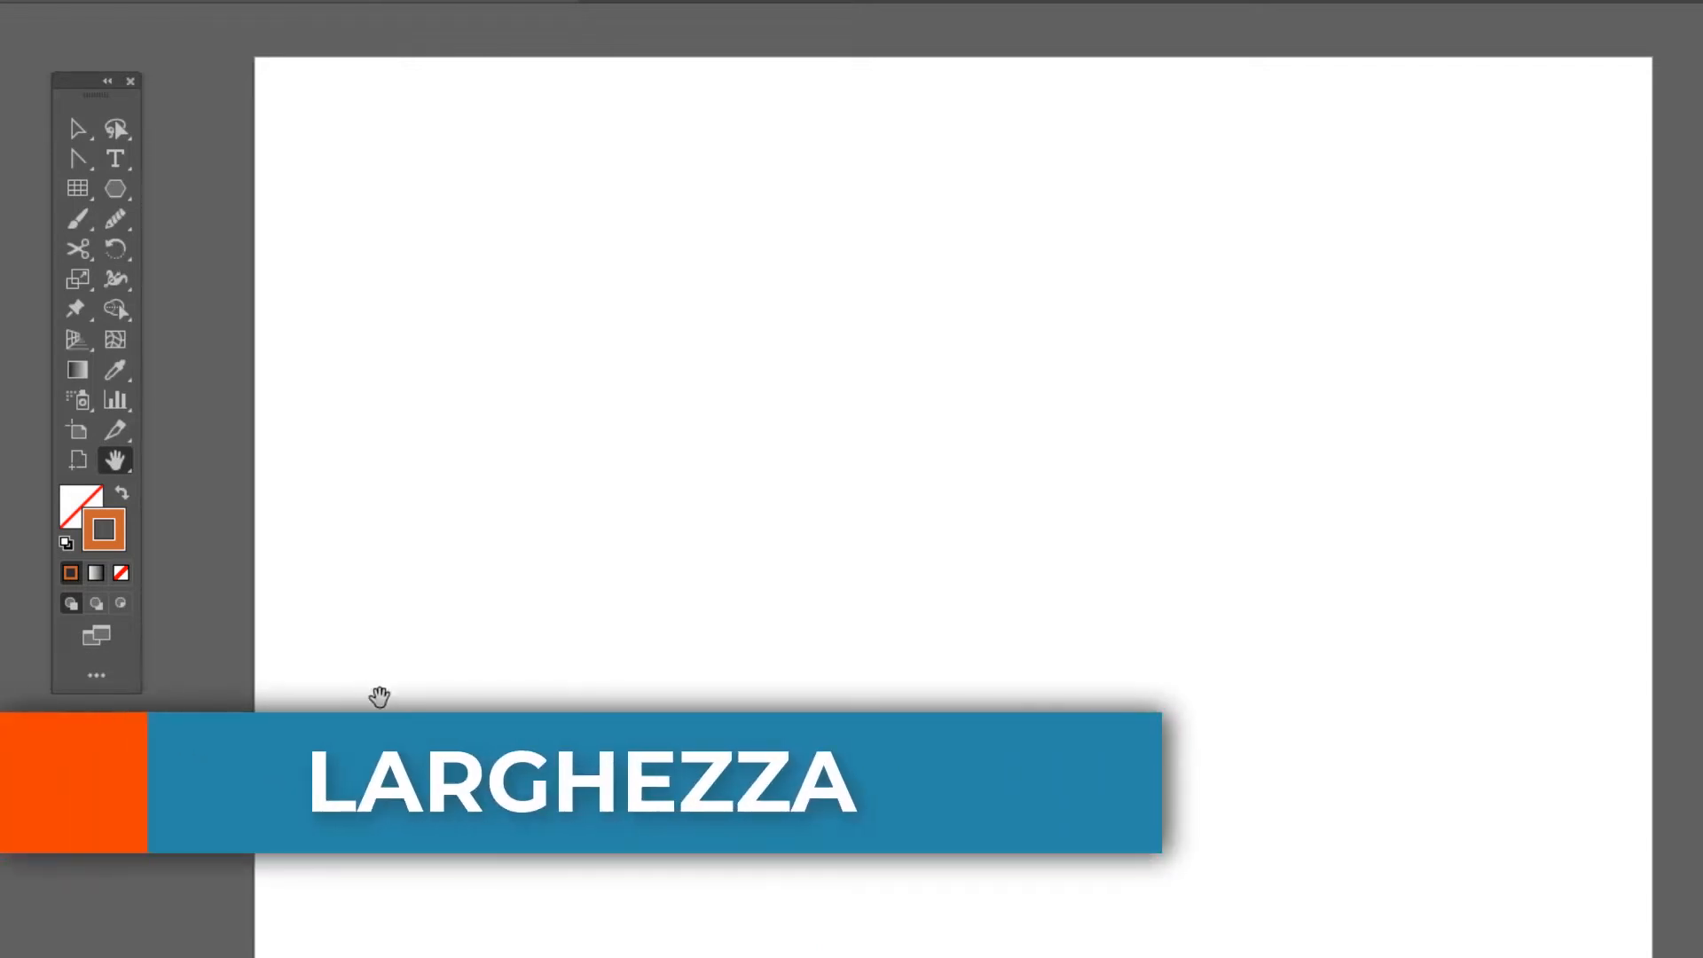
- Draw an open wavy path with the Pen tool, using three anchor points that dip into a valley and rise over a crest
{"action": "left_click", "coordinate": [69, 160]}
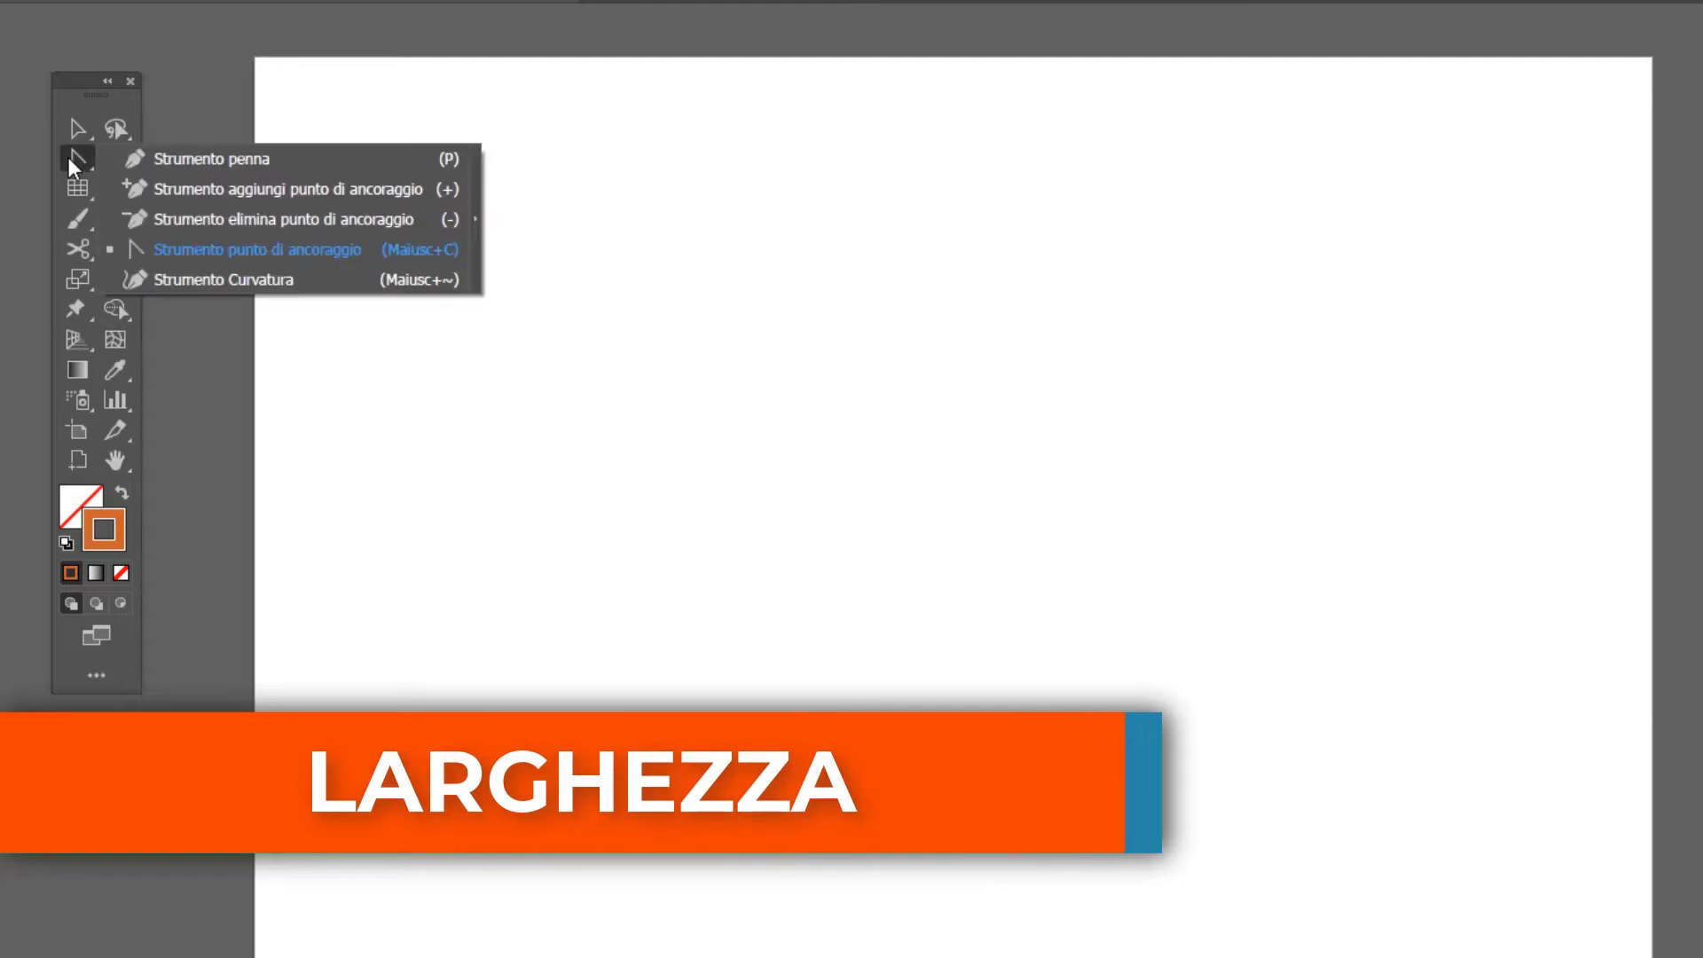
{"action": "left_click", "coordinate": [213, 162]}
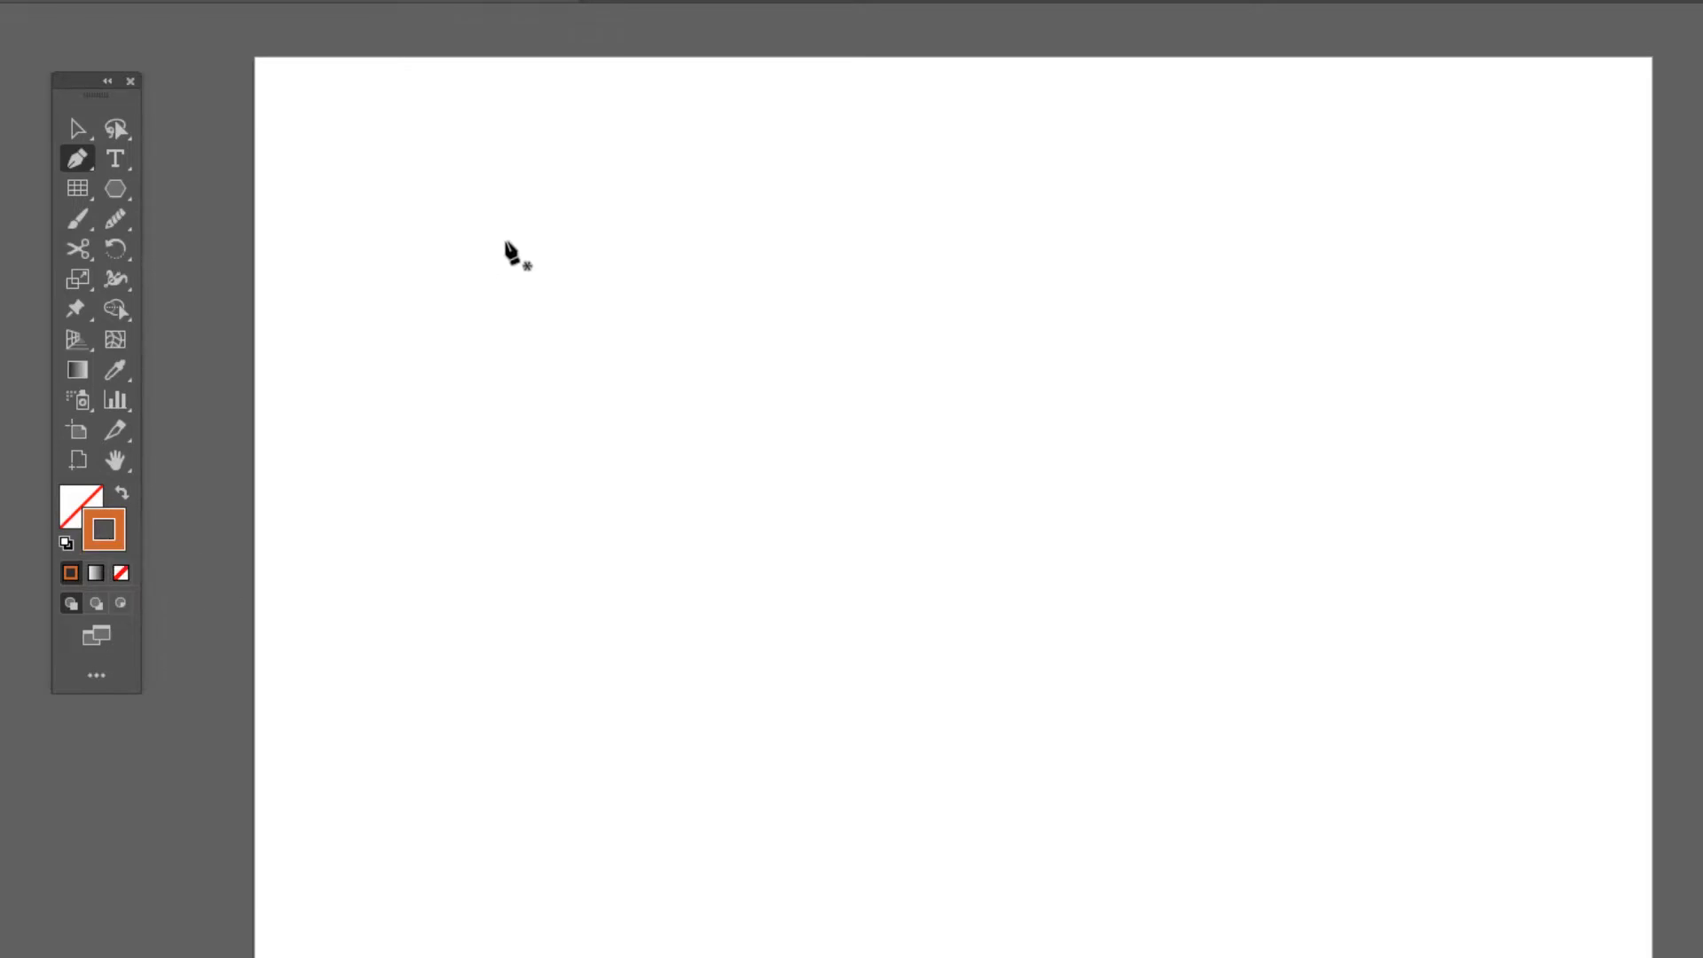
{"action": "left_click", "coordinate": [519, 210]}
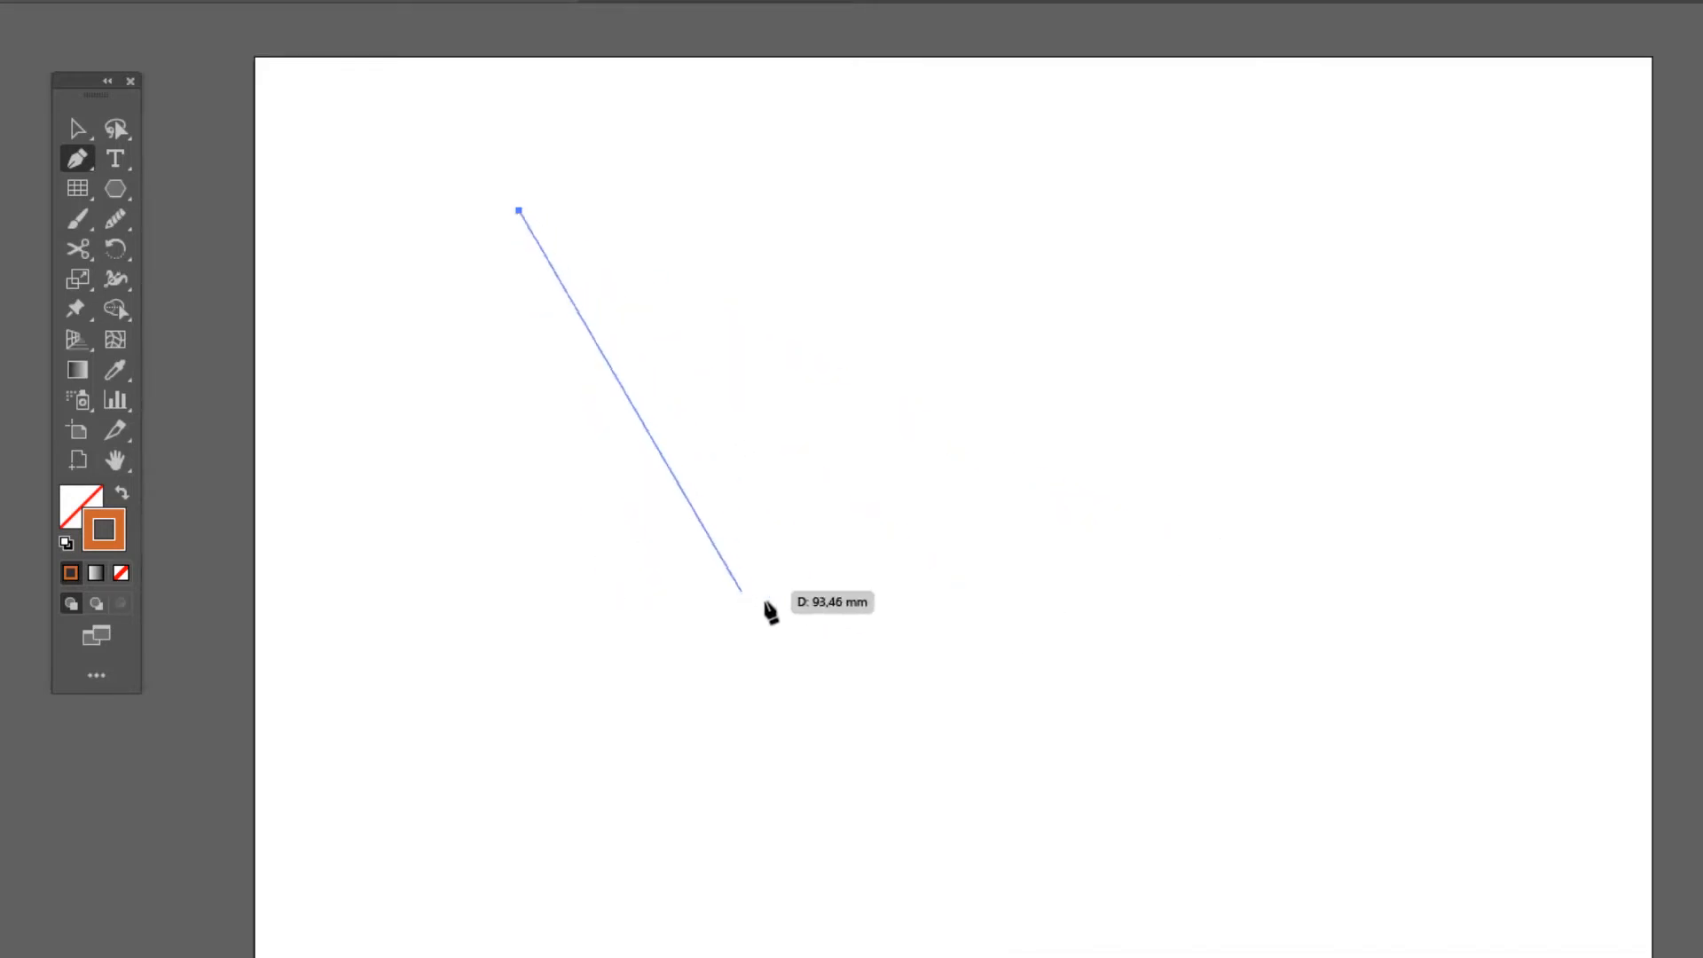
{"action": "left_click_drag", "start_coordinate": [739, 586], "coordinate": [1029, 460]}
{"action": "left_click_drag", "start_coordinate": [1223, 478], "coordinate": [1434, 721]}
{"action": "key", "text": "Escape"}
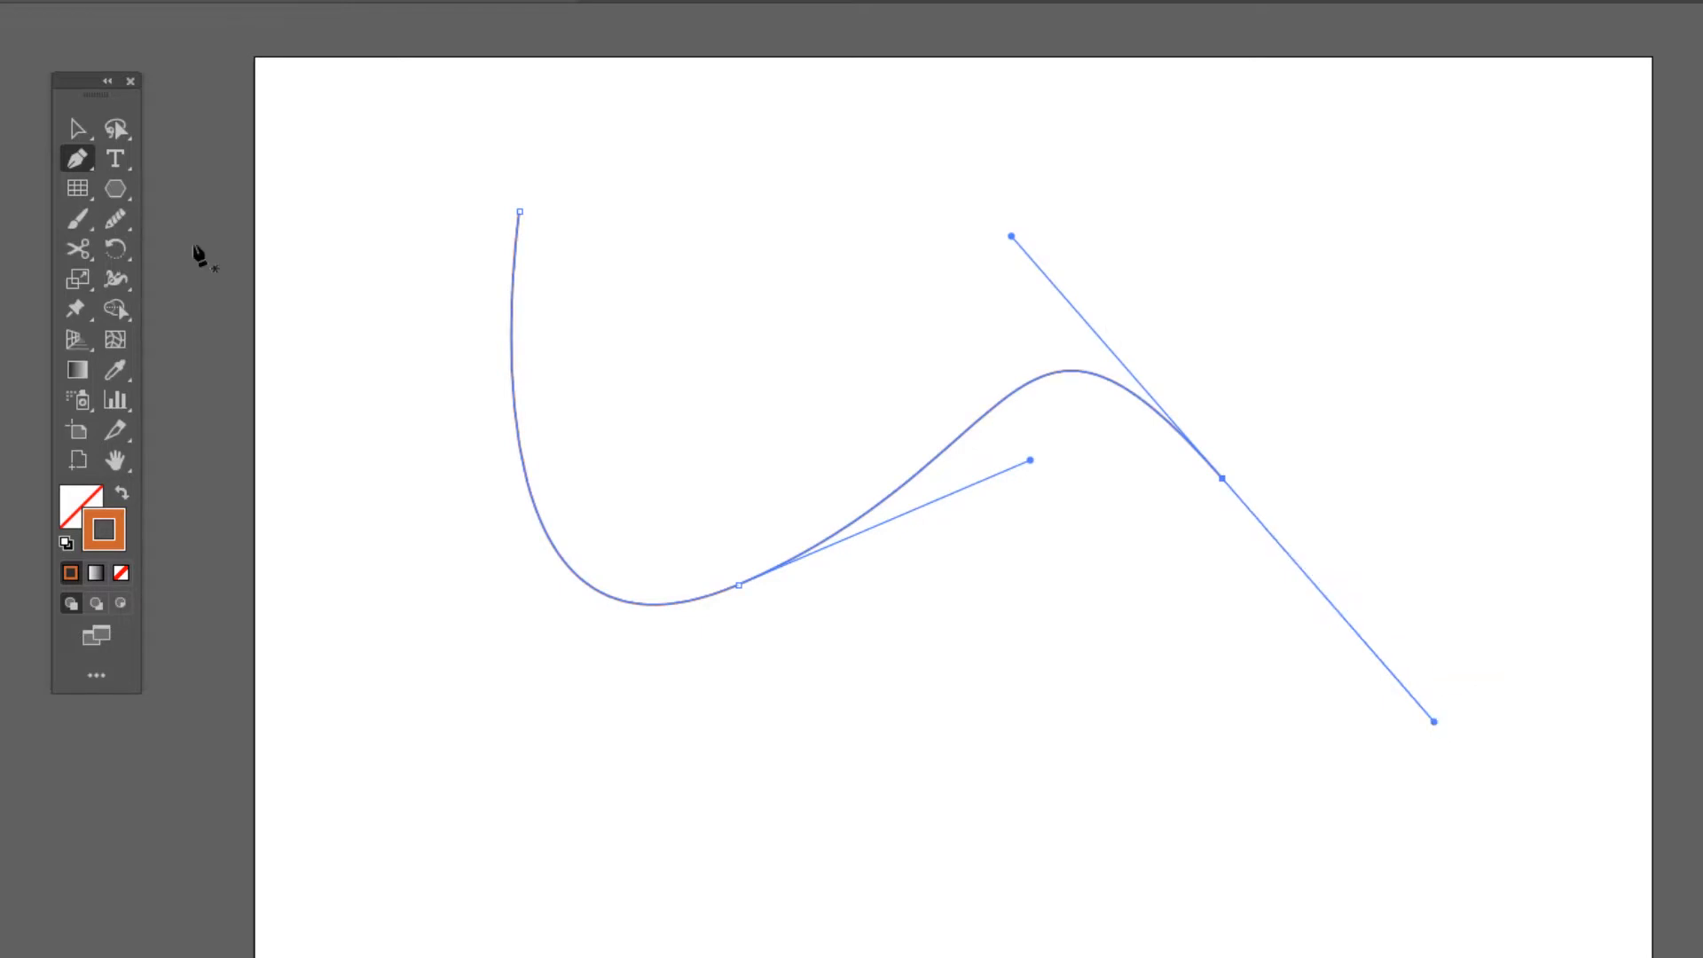
- Widen the stroke at the wavy path's upper-left starting anchor with the Width tool
{"action": "left_click_drag", "start_coordinate": [77, 87], "coordinate": [123, 88]}
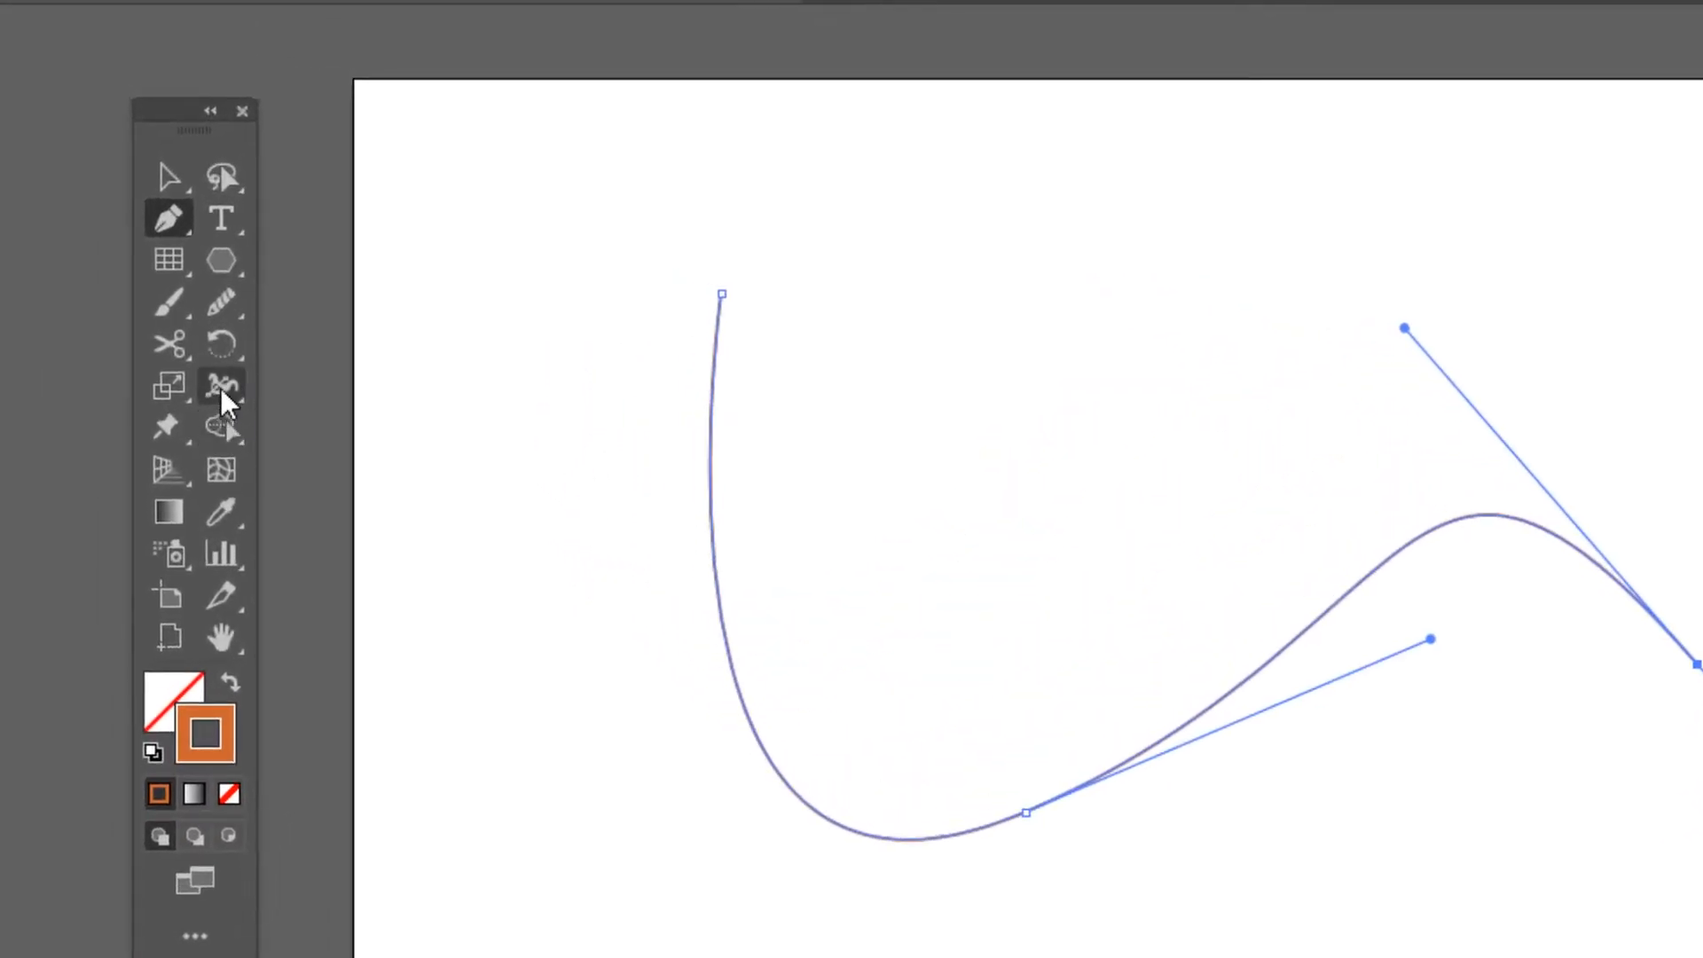
{"action": "left_click", "coordinate": [224, 385]}
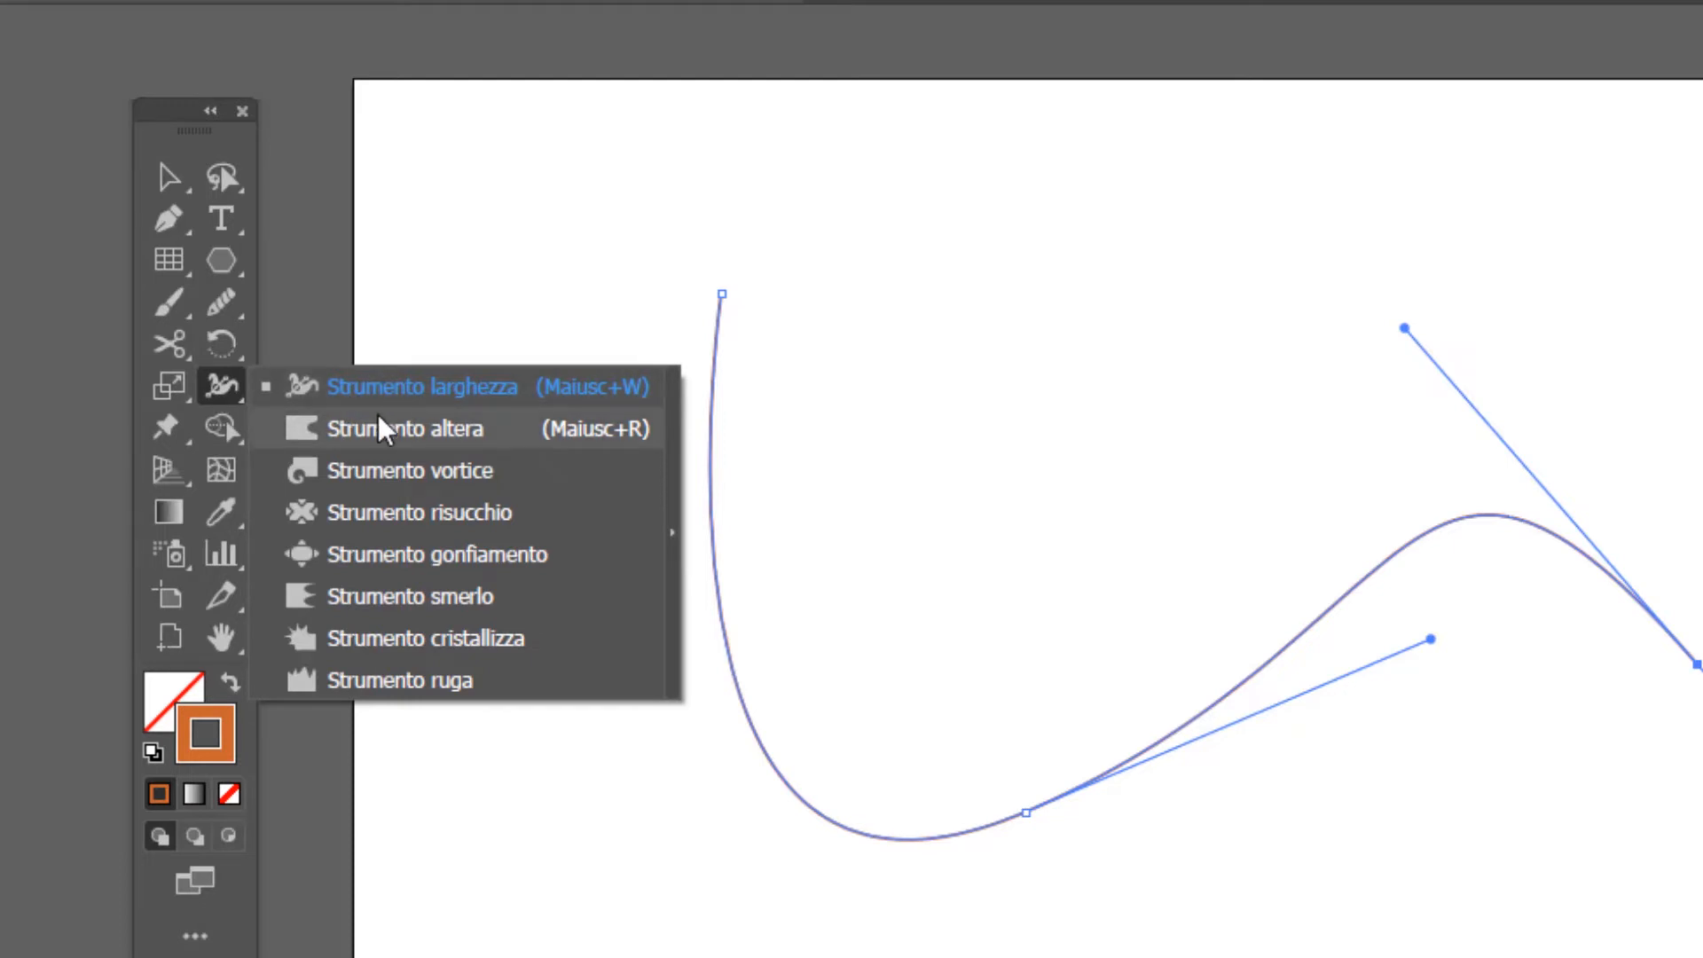
{"action": "left_click", "coordinate": [447, 386]}
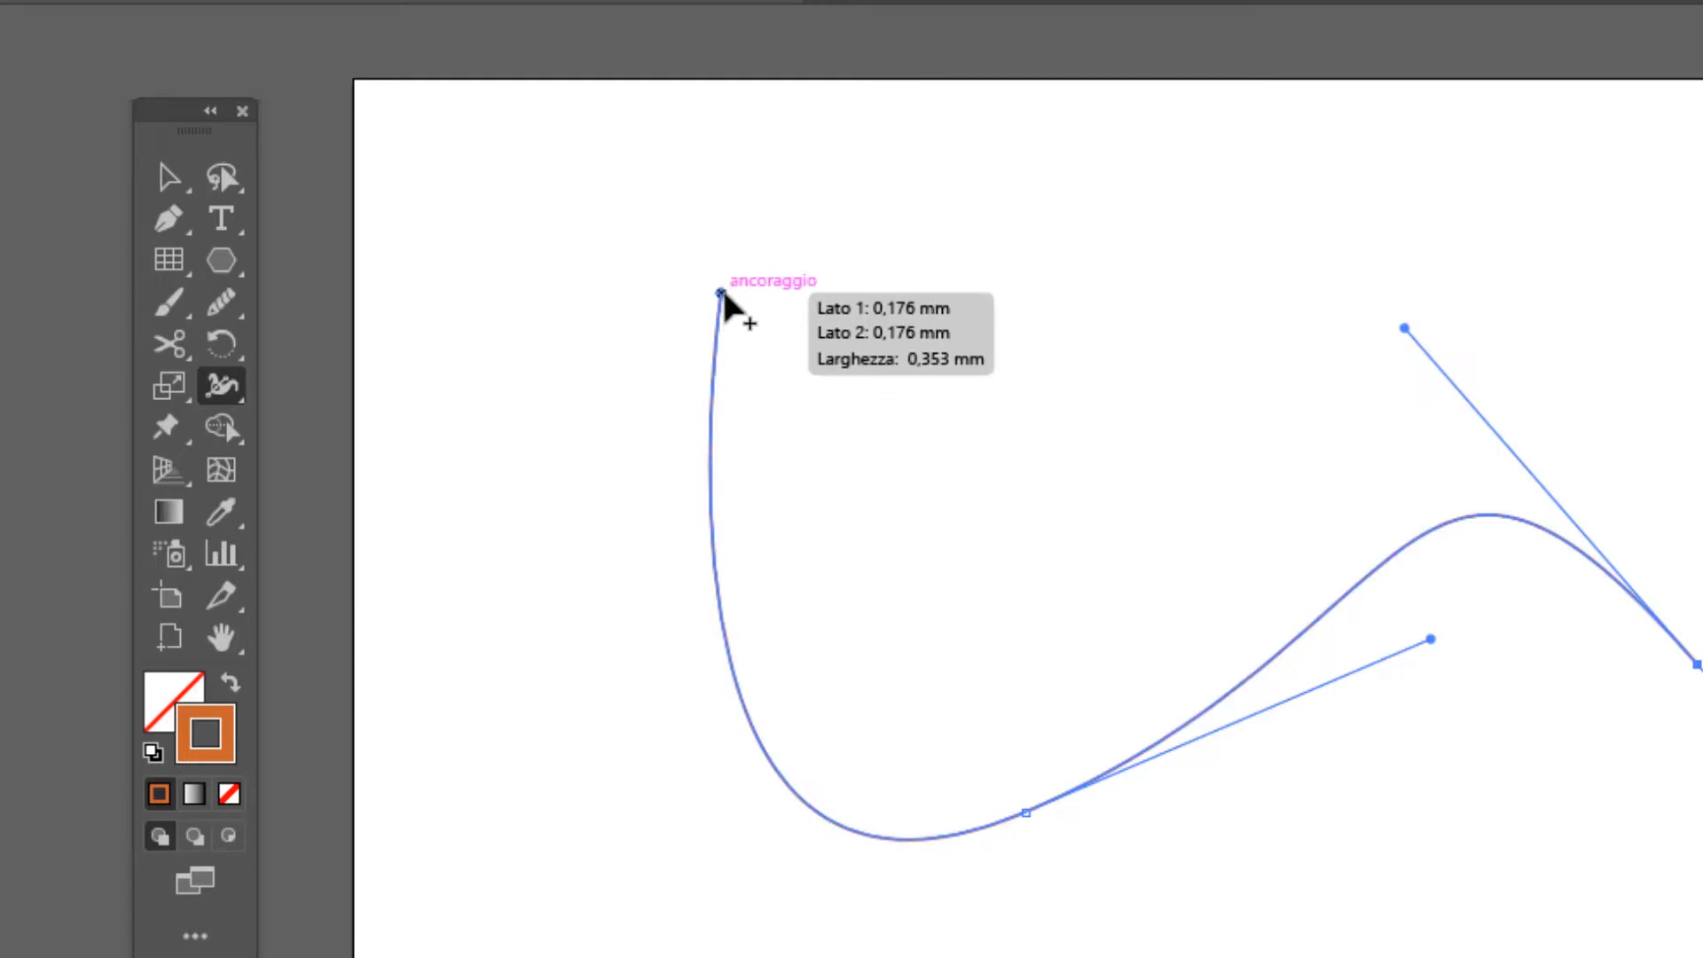
{"action": "mouse_move", "coordinate": [721, 293]}
{"action": "left_mouse_down"}
{"action": "mouse_move", "coordinate": [651, 295]}
{"action": "mouse_move", "coordinate": [685, 298]}
{"action": "mouse_move", "coordinate": [667, 302]}
{"action": "left_mouse_up"}
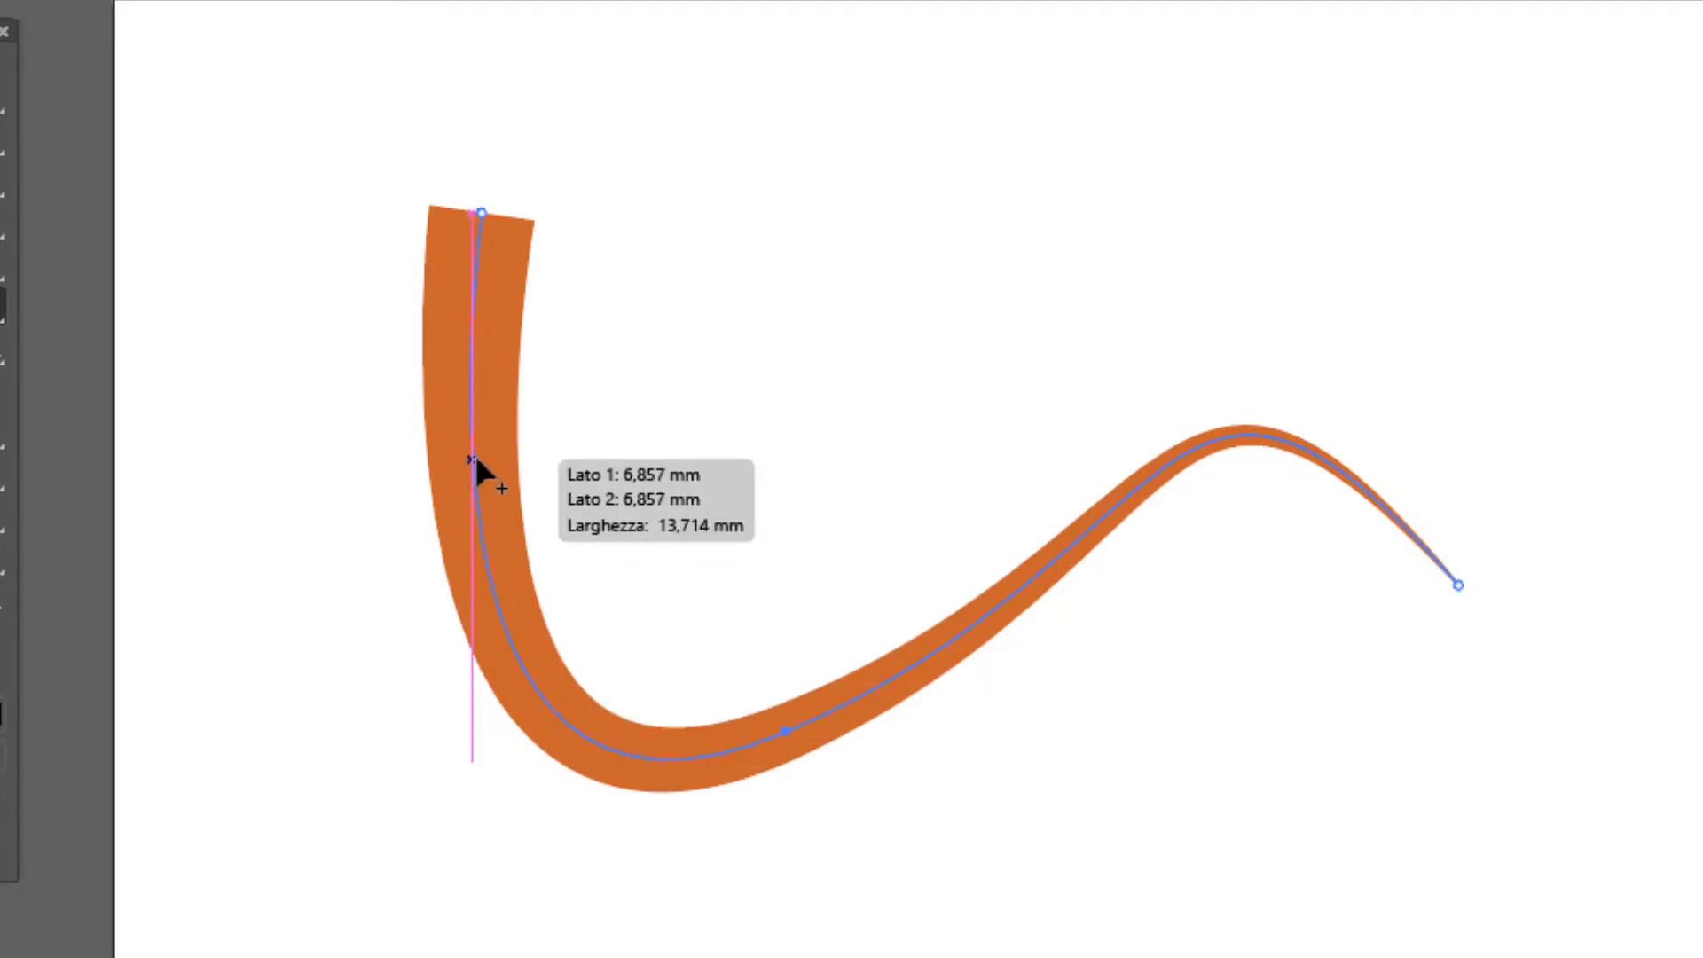
- Vary the stroke width along the wavy path, narrowing its descending part and lower bend and widening its far right end
{"action": "mouse_move", "coordinate": [472, 459]}
{"action": "left_mouse_down"}
{"action": "mouse_move", "coordinate": [559, 454]}
{"action": "mouse_move", "coordinate": [488, 461]}
{"action": "left_mouse_up"}
{"action": "left_click_drag", "start_coordinate": [535, 458], "coordinate": [495, 459]}
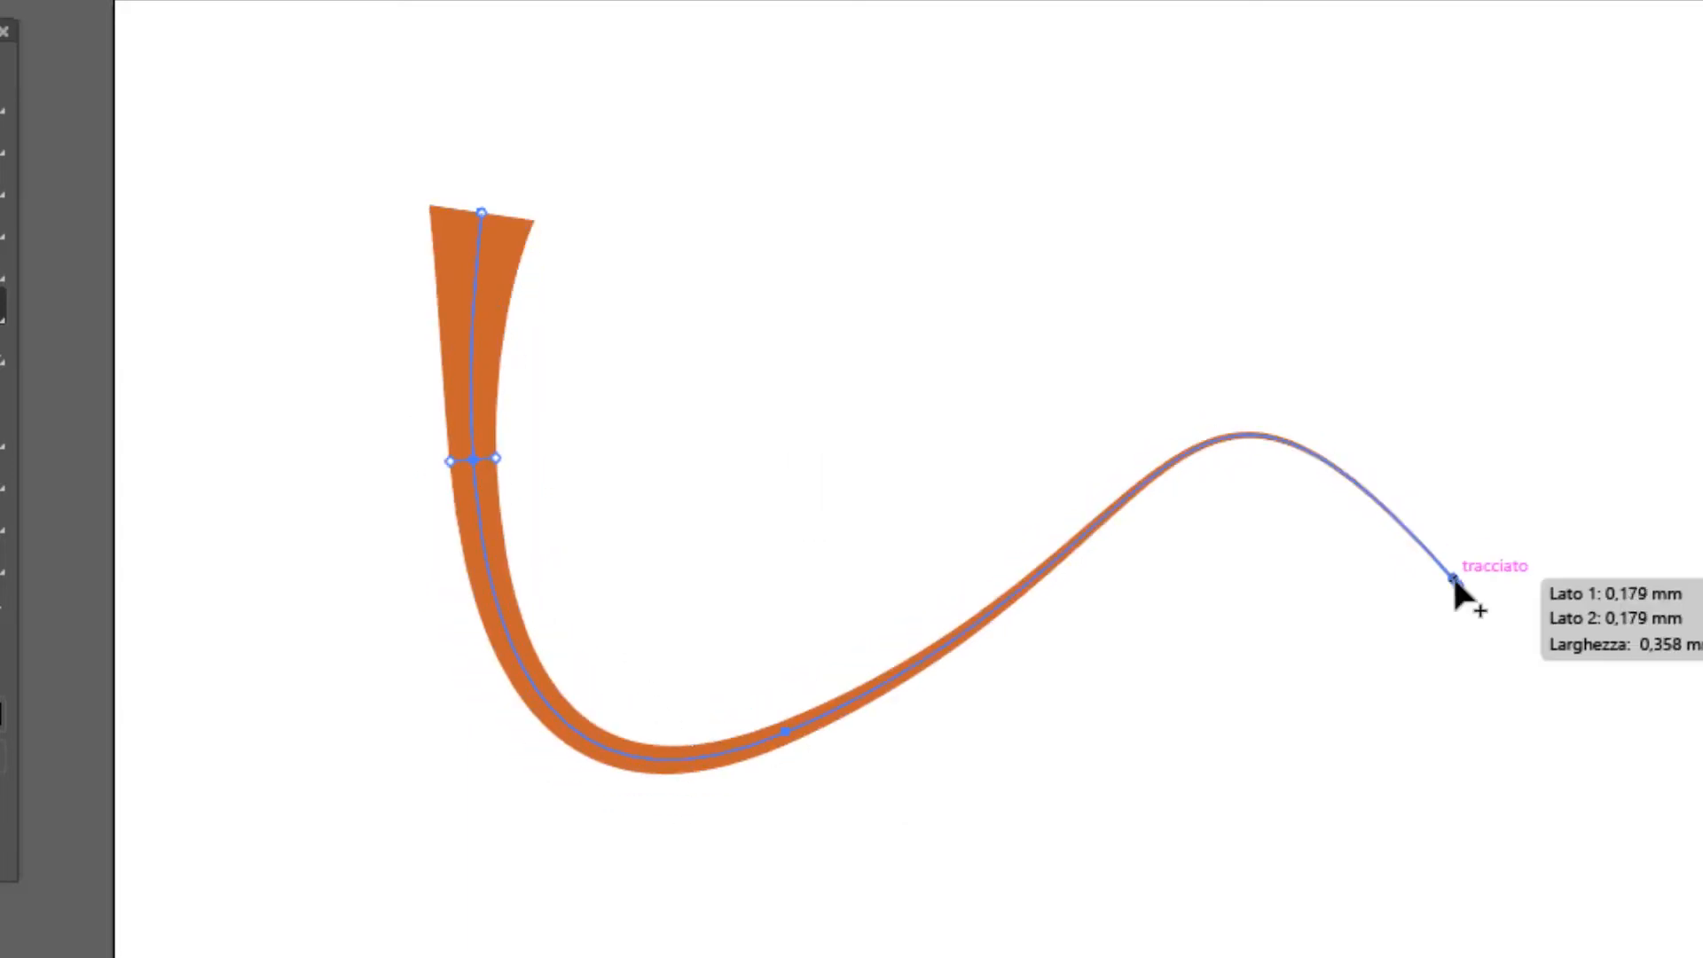
{"action": "left_click_drag", "start_coordinate": [1460, 581], "coordinate": [1496, 559]}
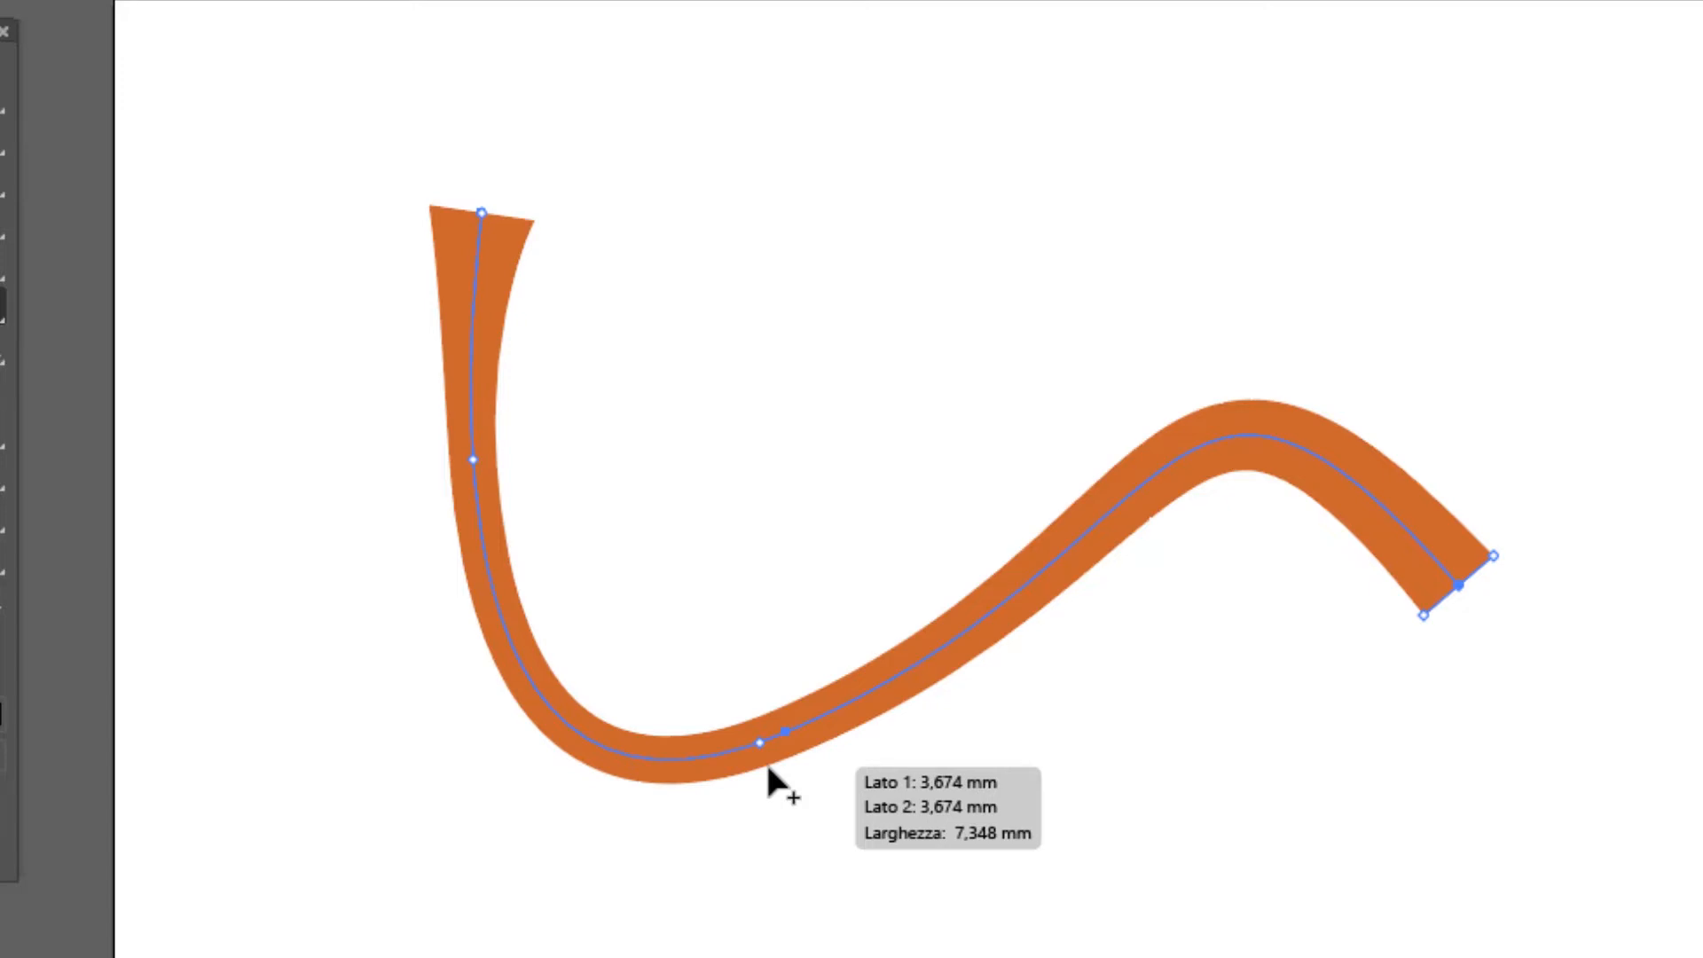
{"action": "left_click_drag", "start_coordinate": [839, 712], "coordinate": [834, 704]}
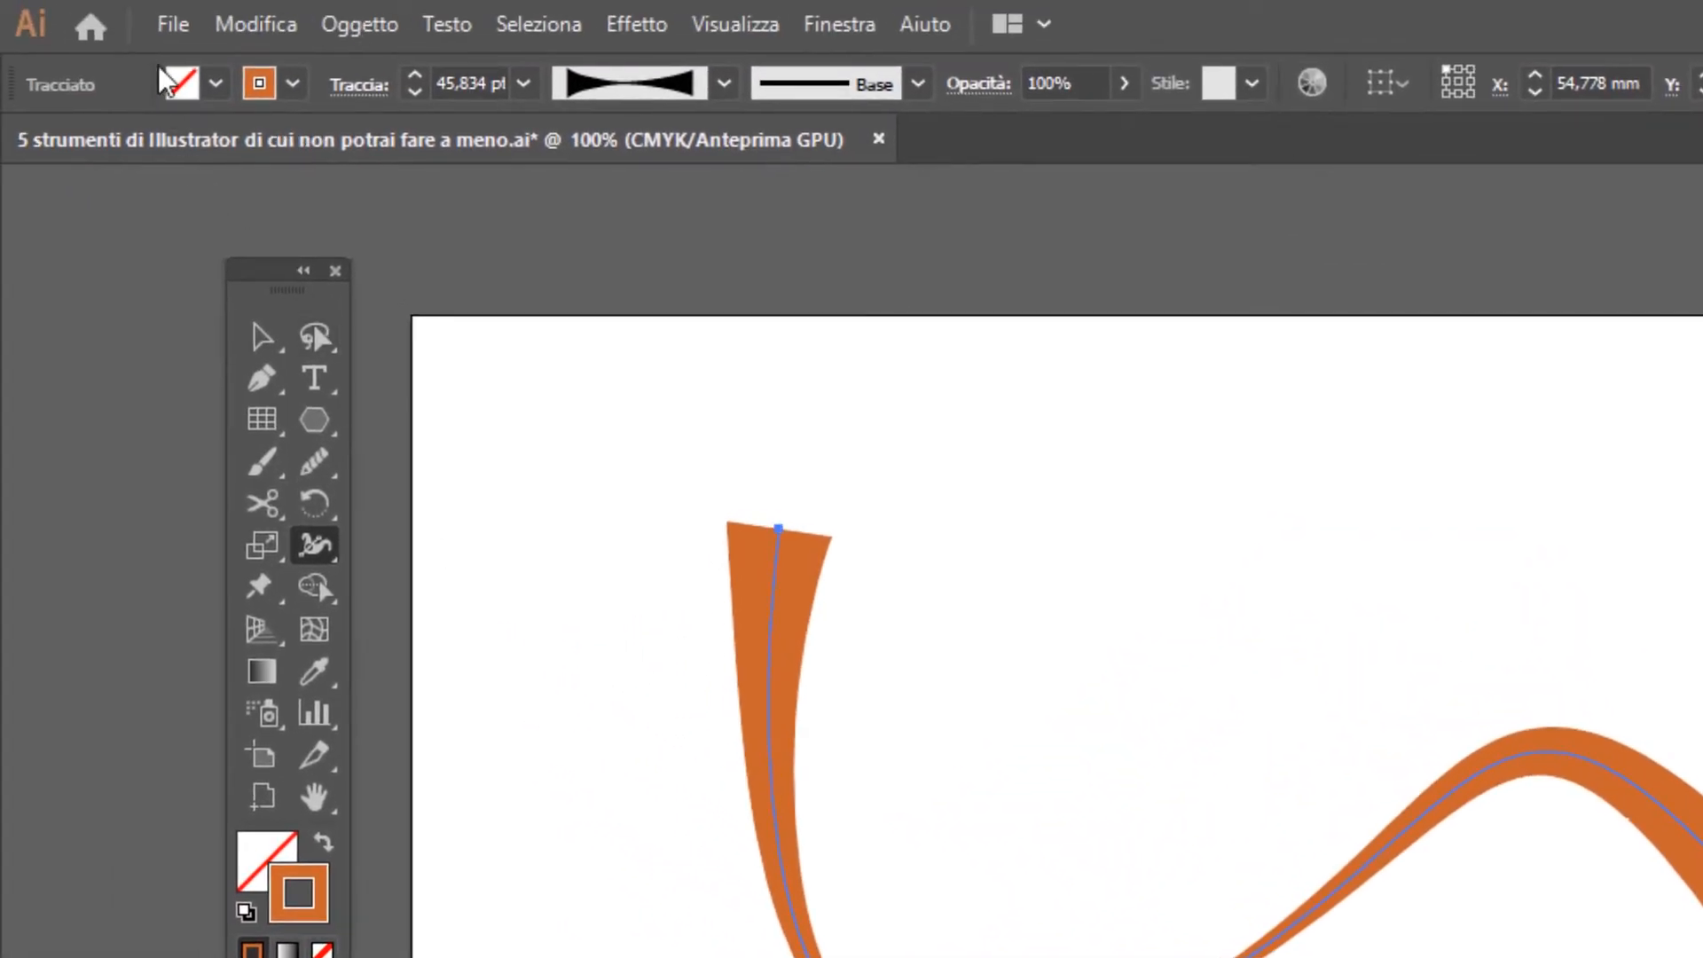
- View the variable width profiles available for the selected stroke
{"action": "left_click", "coordinate": [725, 84]}
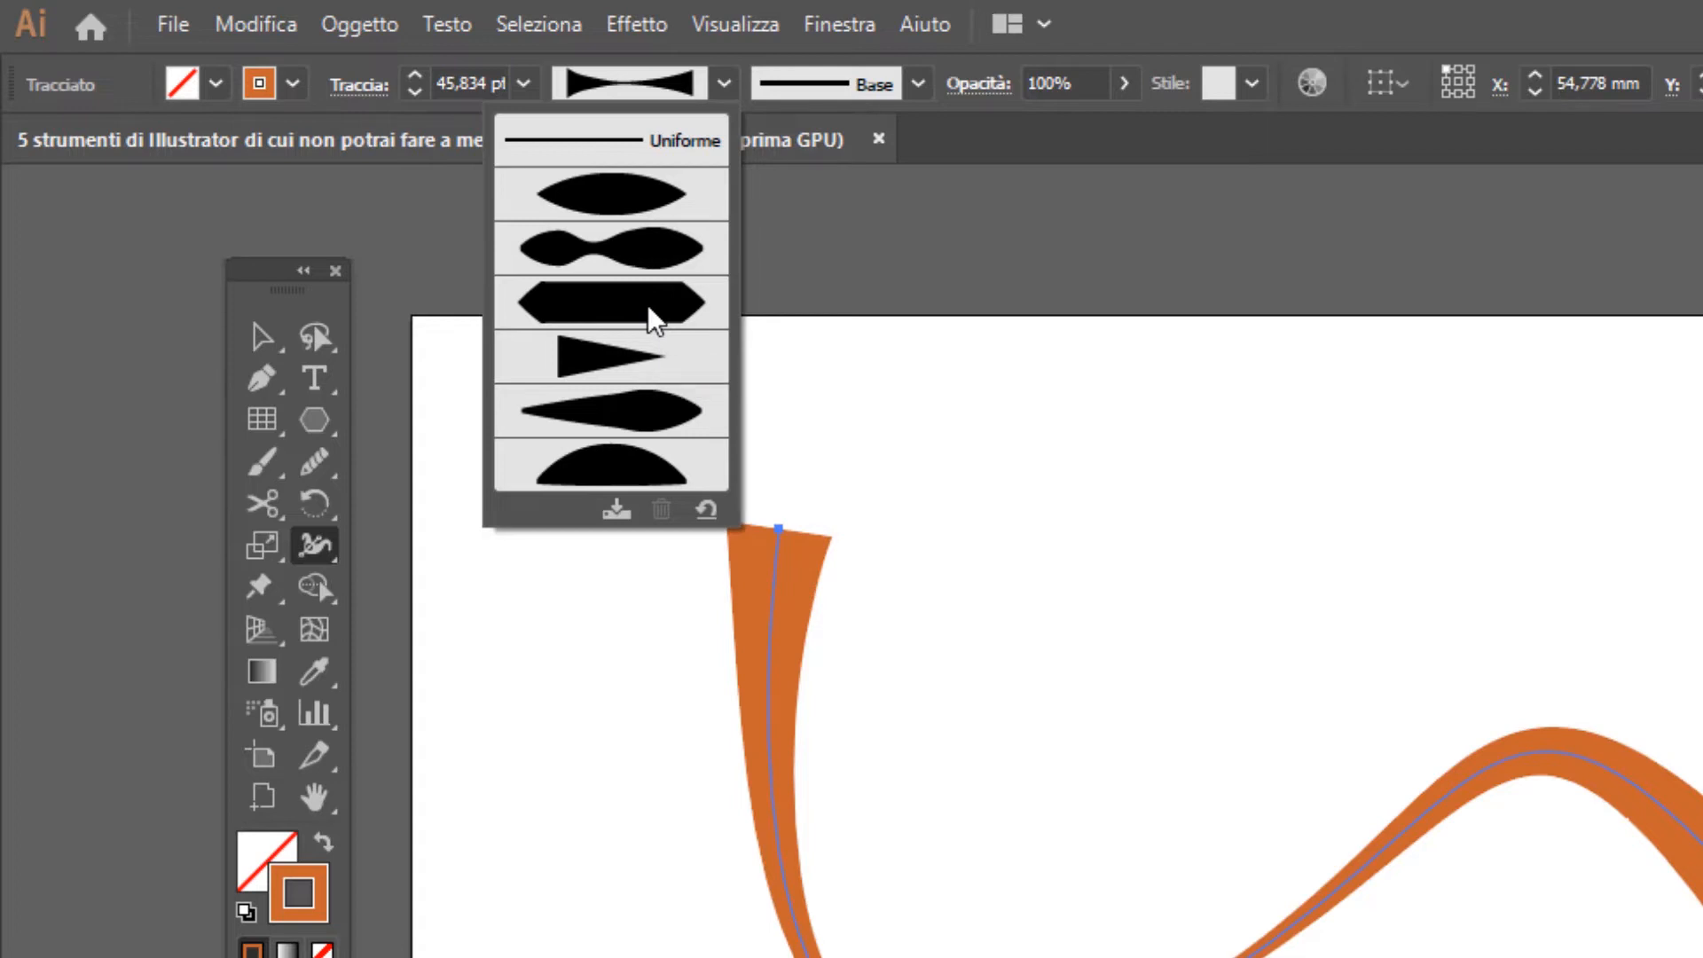
{"action": "left_click", "coordinate": [1339, 183]}
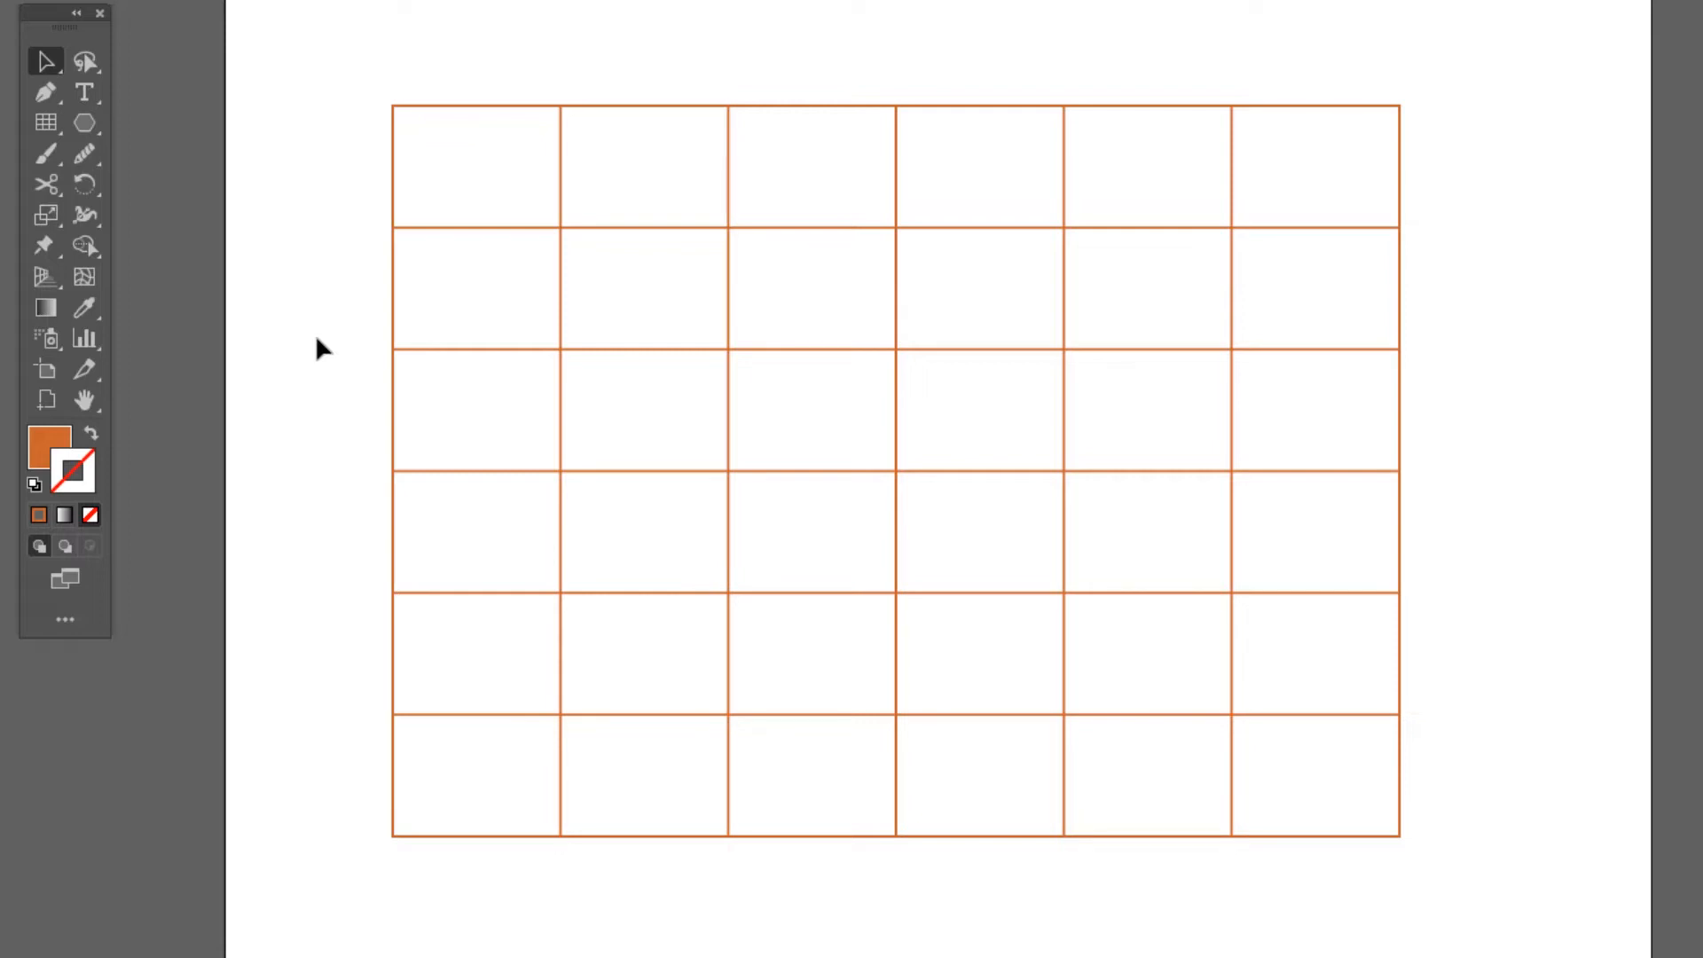
- Select the whole grid and merge a stepped U-shaped run of cells from its top-left to top-right corner with Shape Builder
{"action": "left_click_drag", "start_coordinate": [317, 71], "coordinate": [1330, 843]}
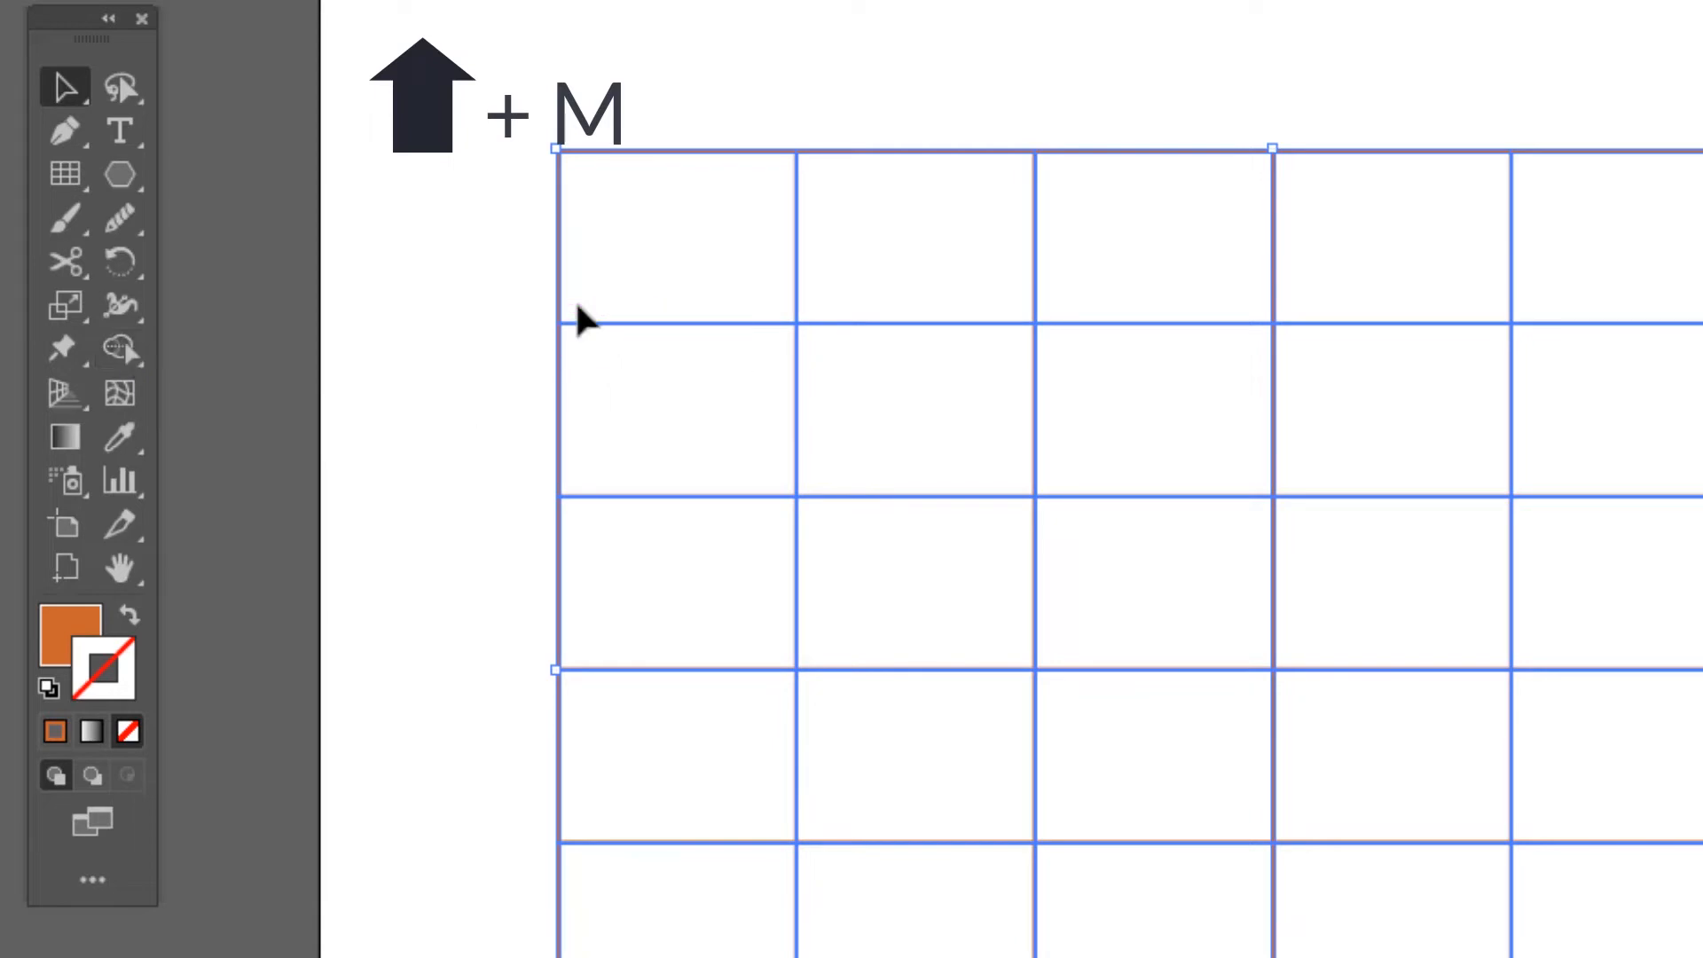
{"action": "key", "text": "shift+m"}
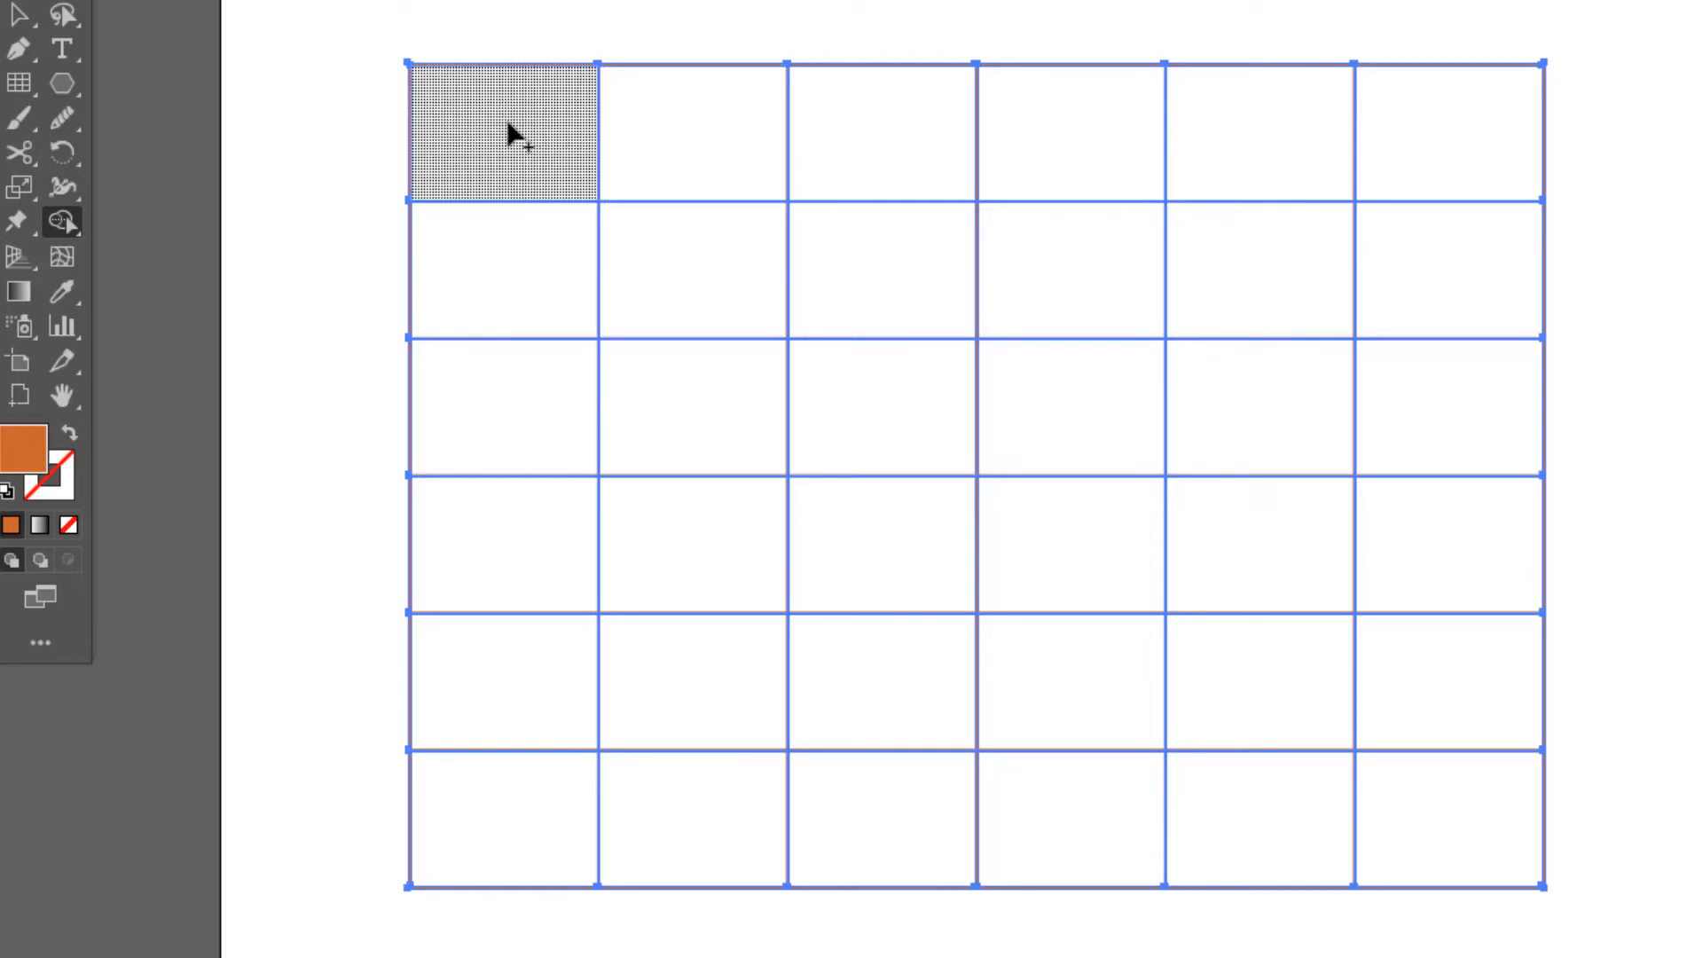
{"action": "mouse_move", "coordinate": [508, 132]}
{"action": "left_mouse_down"}
{"action": "mouse_move", "coordinate": [715, 140]}
{"action": "mouse_move", "coordinate": [716, 260]}
{"action": "mouse_move", "coordinate": [767, 280]}
{"action": "mouse_move", "coordinate": [876, 279]}
{"action": "mouse_move", "coordinate": [896, 368]}
{"action": "mouse_move", "coordinate": [924, 387]}
{"action": "mouse_move", "coordinate": [1167, 401]}
{"action": "mouse_move", "coordinate": [1252, 393]}
{"action": "mouse_move", "coordinate": [1264, 158]}
{"action": "mouse_move", "coordinate": [1433, 127]}
{"action": "left_mouse_up"}
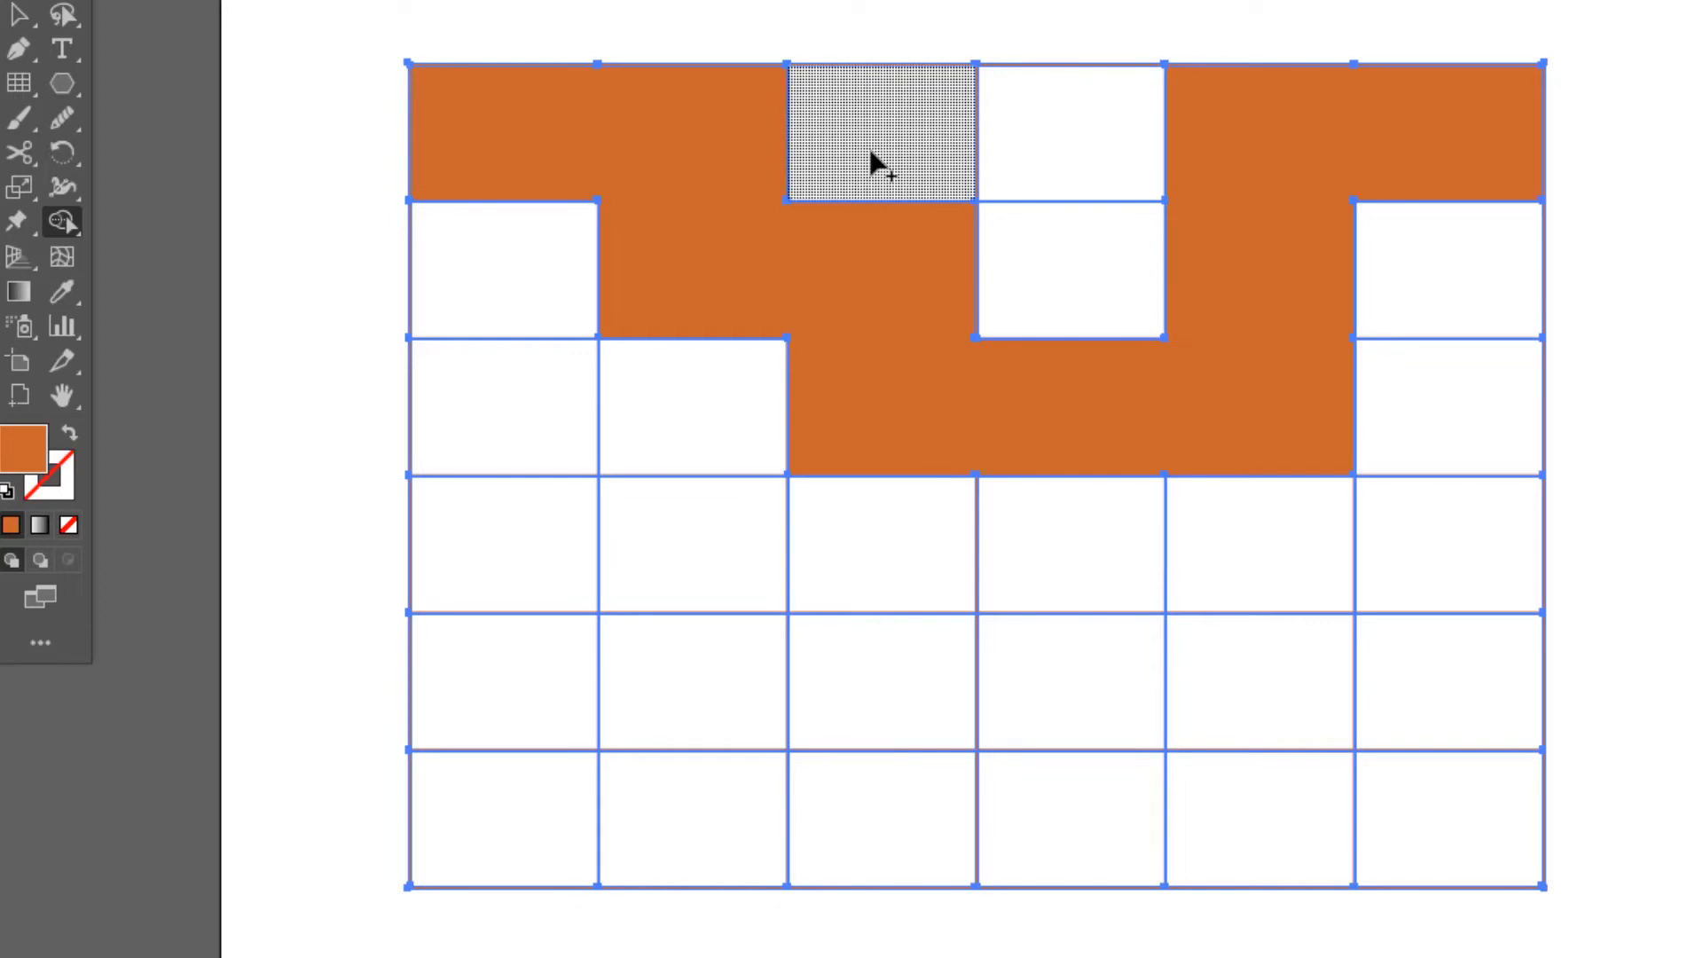
- Erase the unmerged grid cells and leftover lines around the orange shape with Shape Builder
{"action": "key", "text": "alt"}
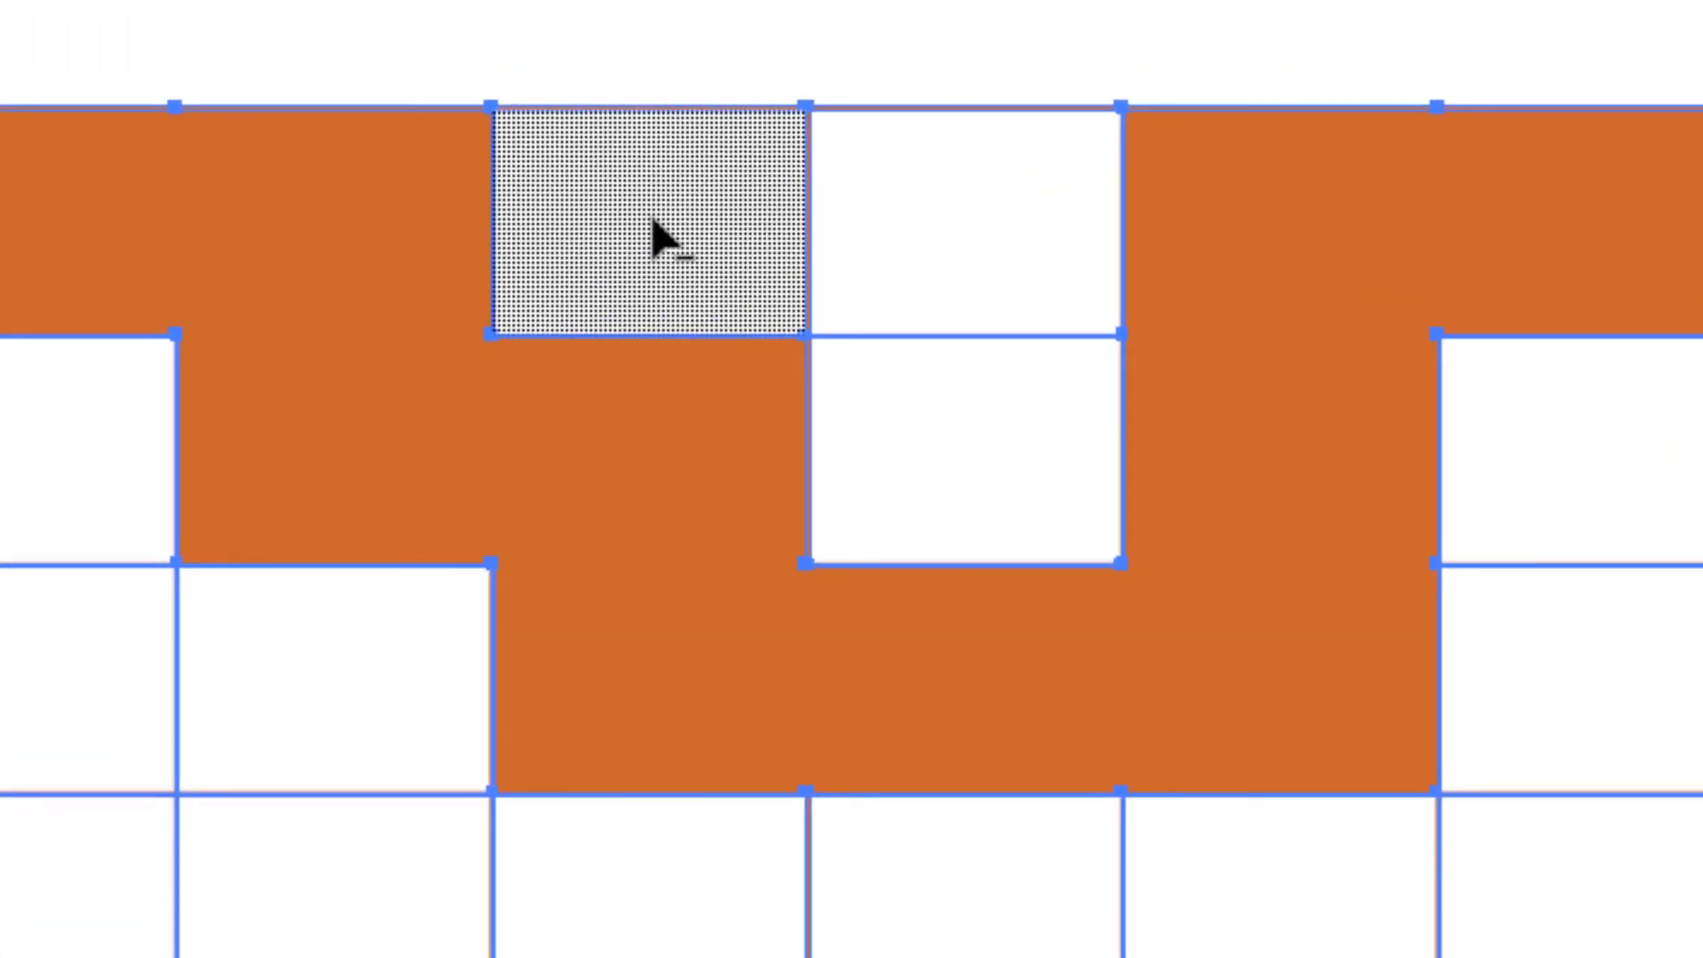
{"action": "mouse_move", "coordinate": [653, 237]}
{"action": "left_mouse_down"}
{"action": "mouse_move", "coordinate": [962, 236]}
{"action": "mouse_move", "coordinate": [947, 494]}
{"action": "mouse_move", "coordinate": [938, 381]}
{"action": "left_mouse_up"}
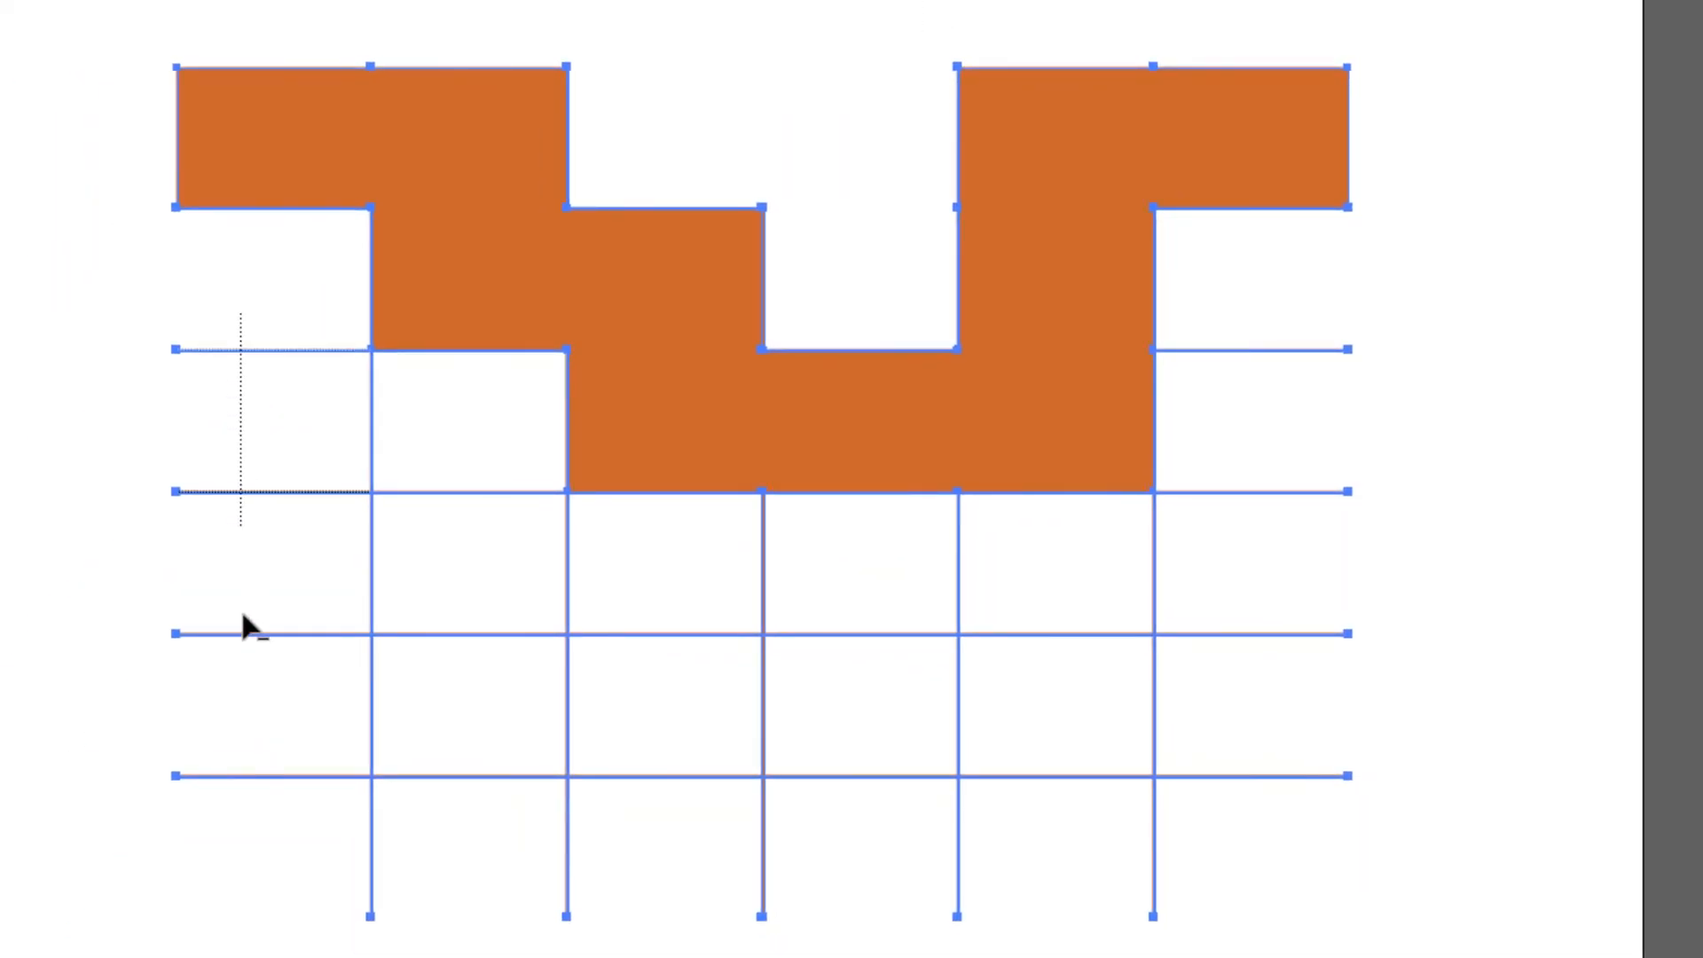
{"action": "mouse_move", "coordinate": [242, 613]}
{"action": "left_mouse_down"}
{"action": "mouse_move", "coordinate": [433, 564]}
{"action": "mouse_move", "coordinate": [440, 532]}
{"action": "left_mouse_up"}
{"action": "left_click_drag", "start_coordinate": [458, 452], "coordinate": [355, 701]}
{"action": "left_click_drag", "start_coordinate": [388, 539], "coordinate": [1245, 533]}
{"action": "mouse_move", "coordinate": [1234, 307]}
{"action": "left_mouse_down"}
{"action": "mouse_move", "coordinate": [1240, 835]}
{"action": "mouse_move", "coordinate": [364, 772]}
{"action": "mouse_move", "coordinate": [171, 361]}
{"action": "mouse_move", "coordinate": [176, 794]}
{"action": "left_mouse_up"}
{"action": "mouse_move", "coordinate": [1092, 601]}
{"action": "left_mouse_down"}
{"action": "mouse_move", "coordinate": [957, 779]}
{"action": "mouse_move", "coordinate": [630, 646]}
{"action": "mouse_move", "coordinate": [632, 661]}
{"action": "left_mouse_up"}
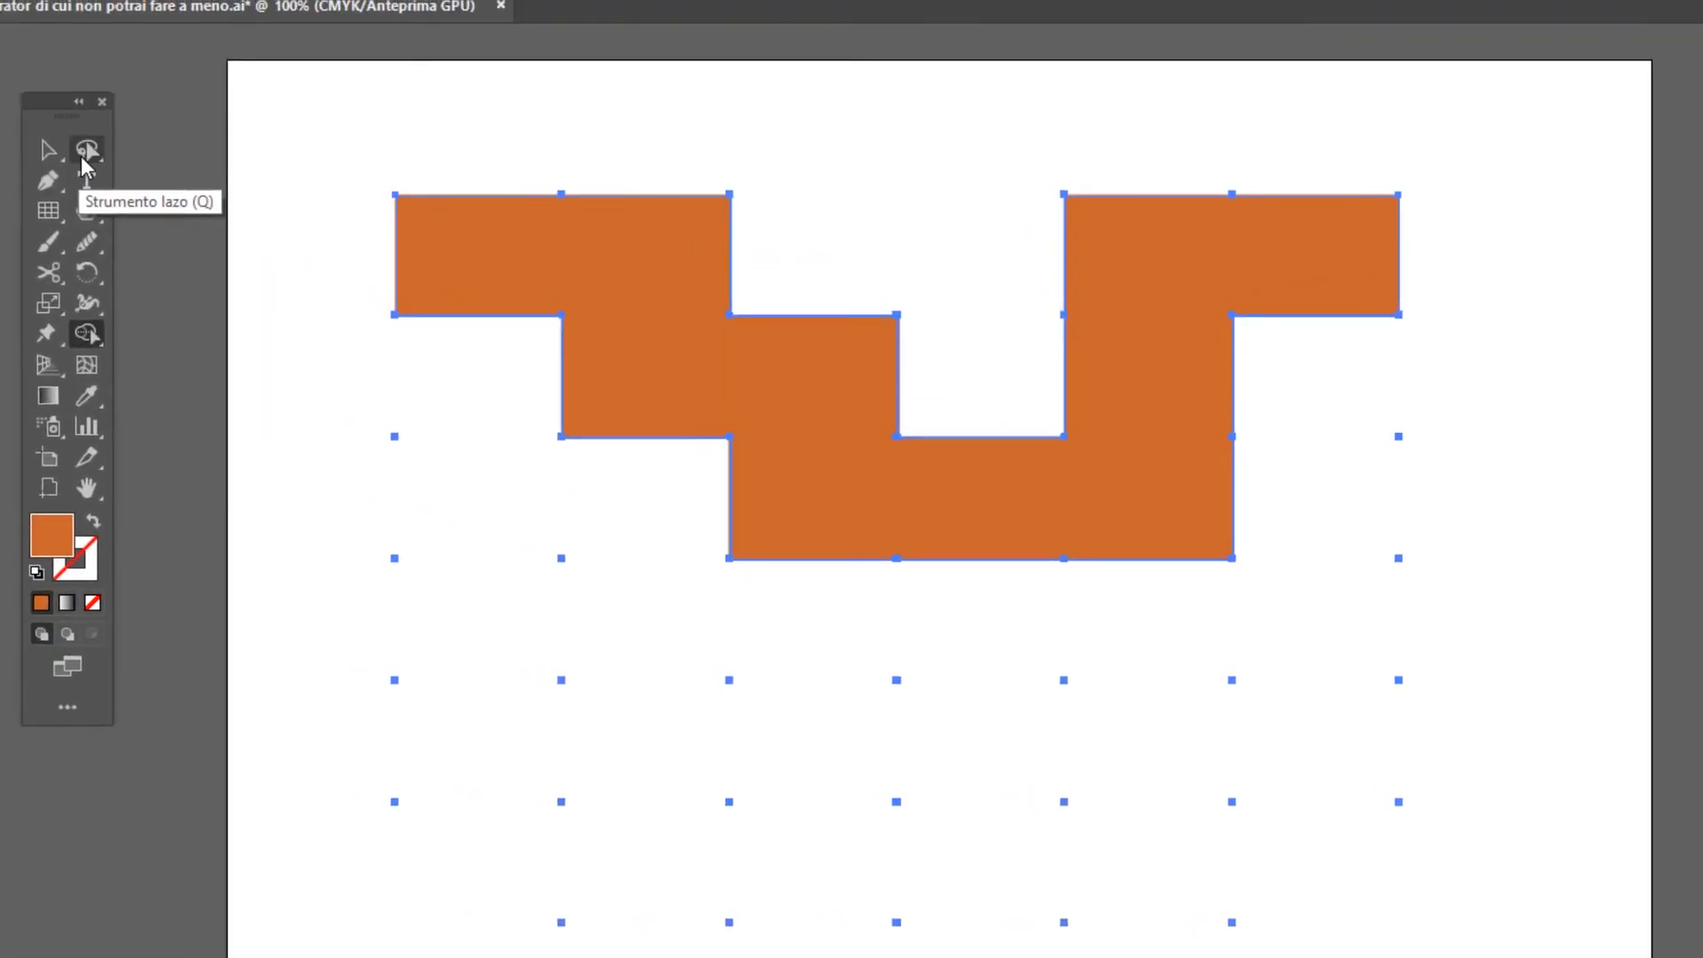
- Lasso the stray anchor points around and below the orange shape and delete them
{"action": "left_click", "coordinate": [87, 154]}
{"action": "mouse_move", "coordinate": [334, 382]}
{"action": "left_mouse_down"}
{"action": "mouse_move", "coordinate": [640, 547]}
{"action": "mouse_move", "coordinate": [914, 642]}
{"action": "left_mouse_up"}
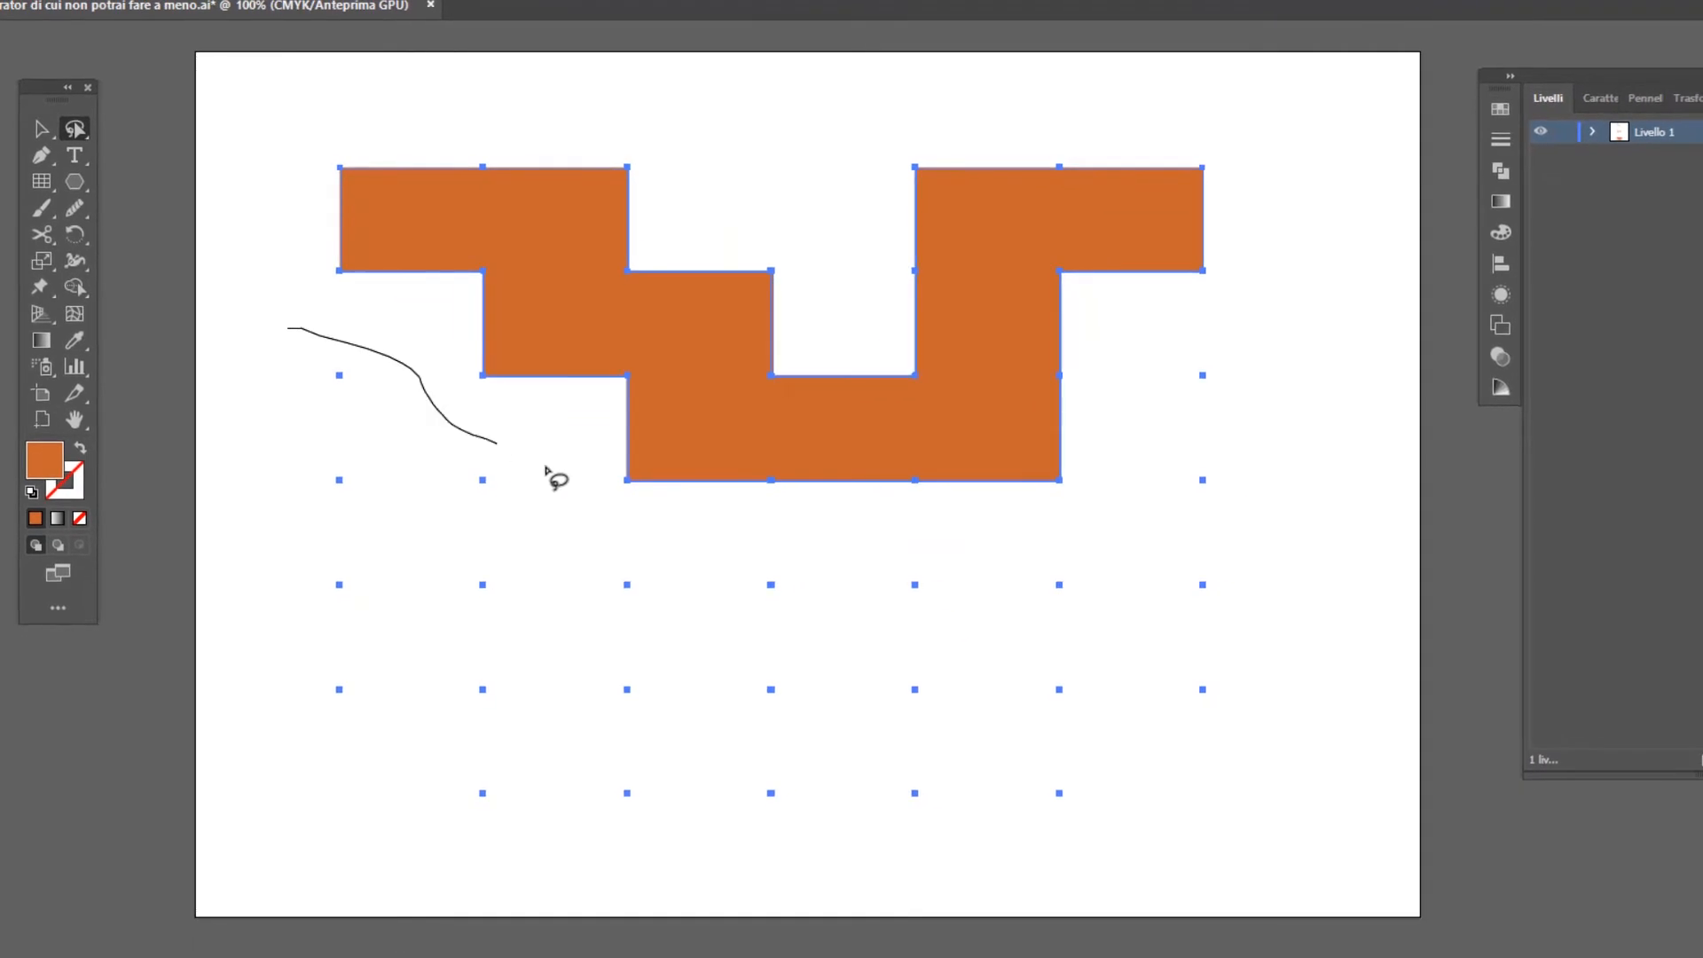
{"action": "mouse_move", "coordinate": [786, 549]}
{"action": "left_mouse_down"}
{"action": "mouse_move", "coordinate": [1098, 512]}
{"action": "mouse_move", "coordinate": [1190, 347]}
{"action": "mouse_move", "coordinate": [1369, 627]}
{"action": "mouse_move", "coordinate": [1183, 847]}
{"action": "mouse_move", "coordinate": [795, 893]}
{"action": "mouse_move", "coordinate": [238, 800]}
{"action": "mouse_move", "coordinate": [199, 554]}
{"action": "mouse_move", "coordinate": [288, 328]}
{"action": "left_mouse_up"}
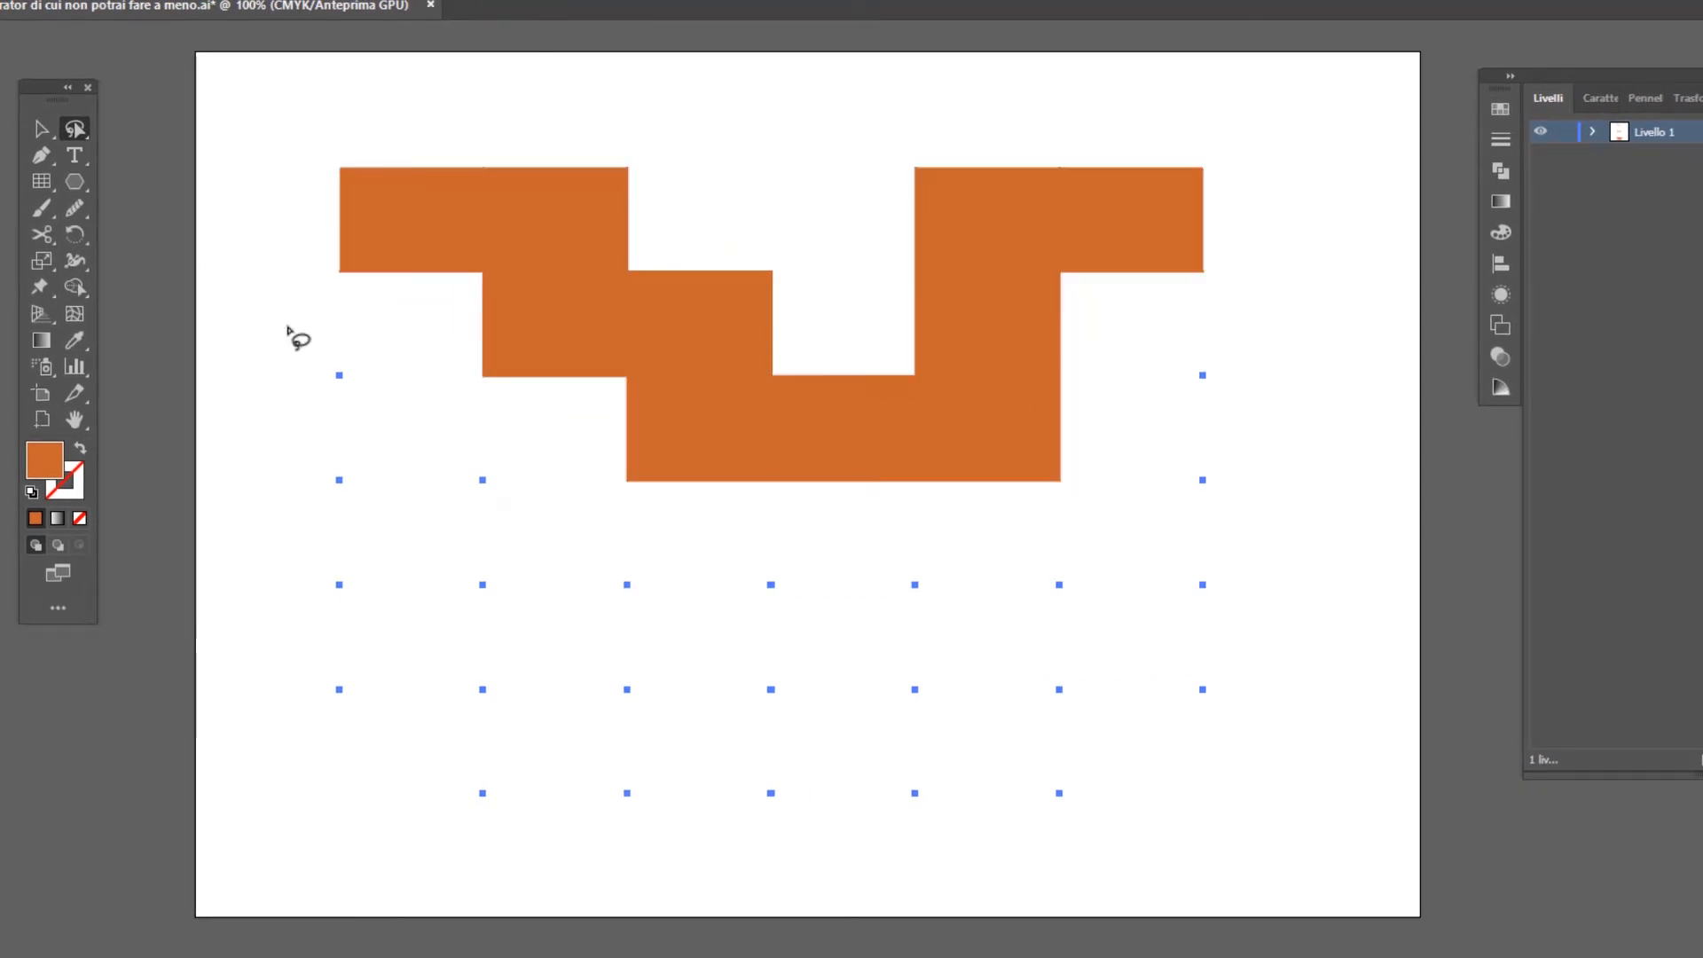
{"action": "key", "text": "Delete"}
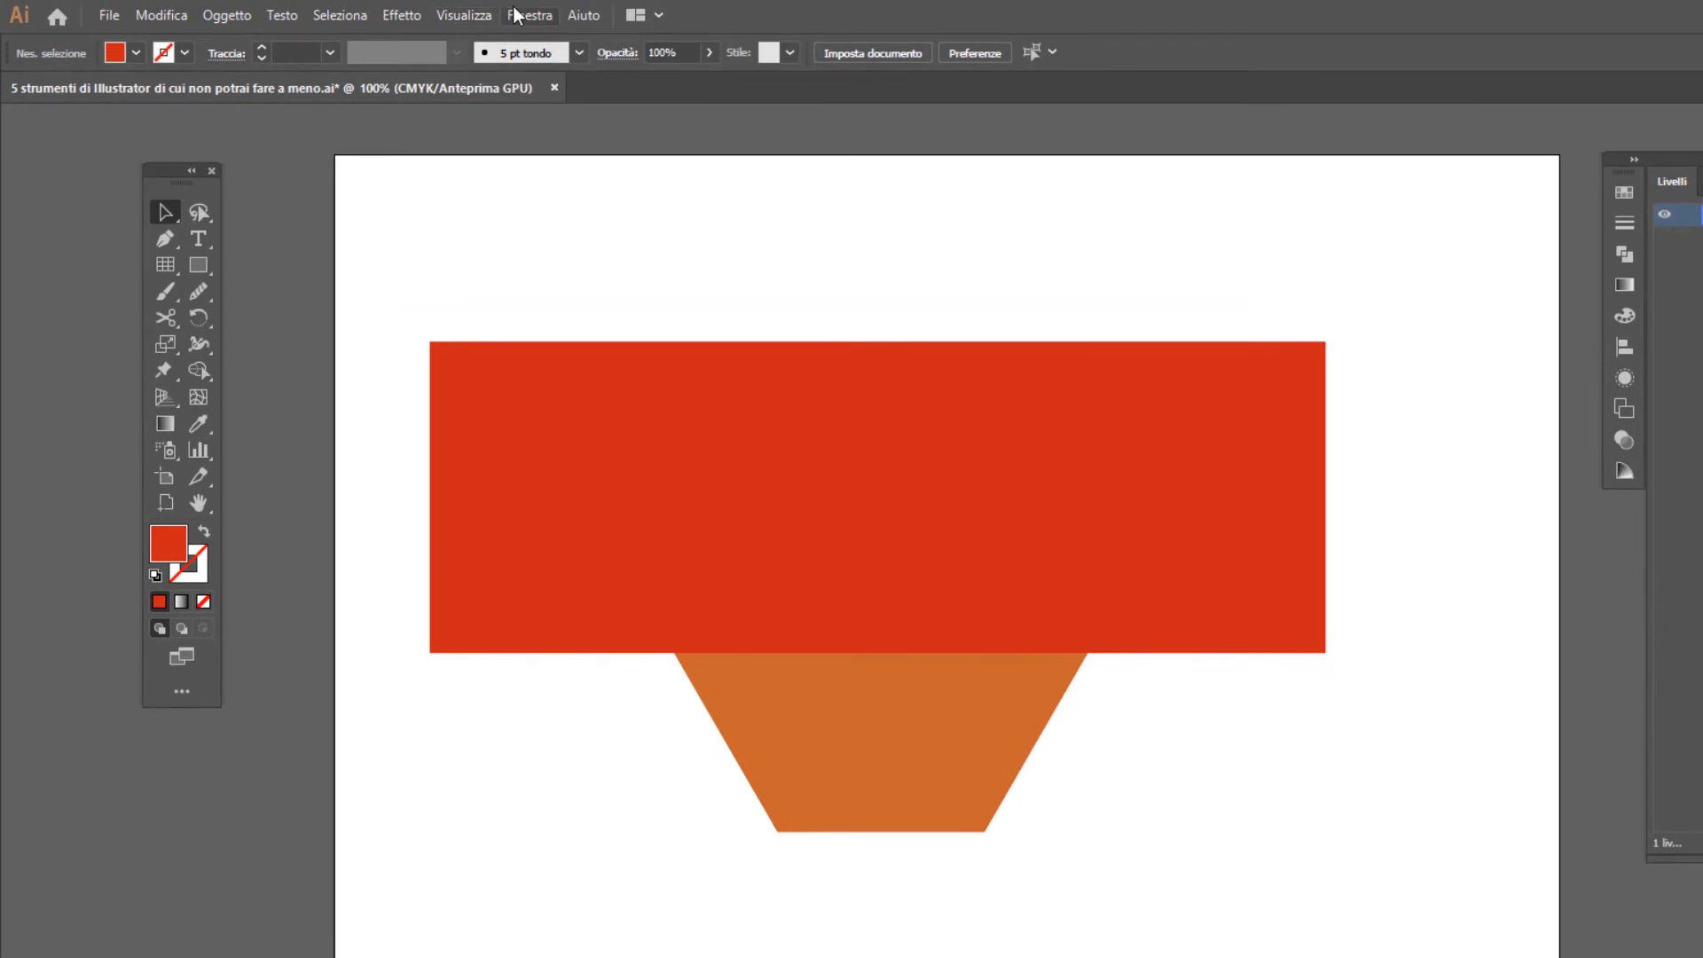
- Show the Pathfinder controls and select both the red rectangle and the orange hexagon overlapping it
{"action": "left_click", "coordinate": [519, 15]}
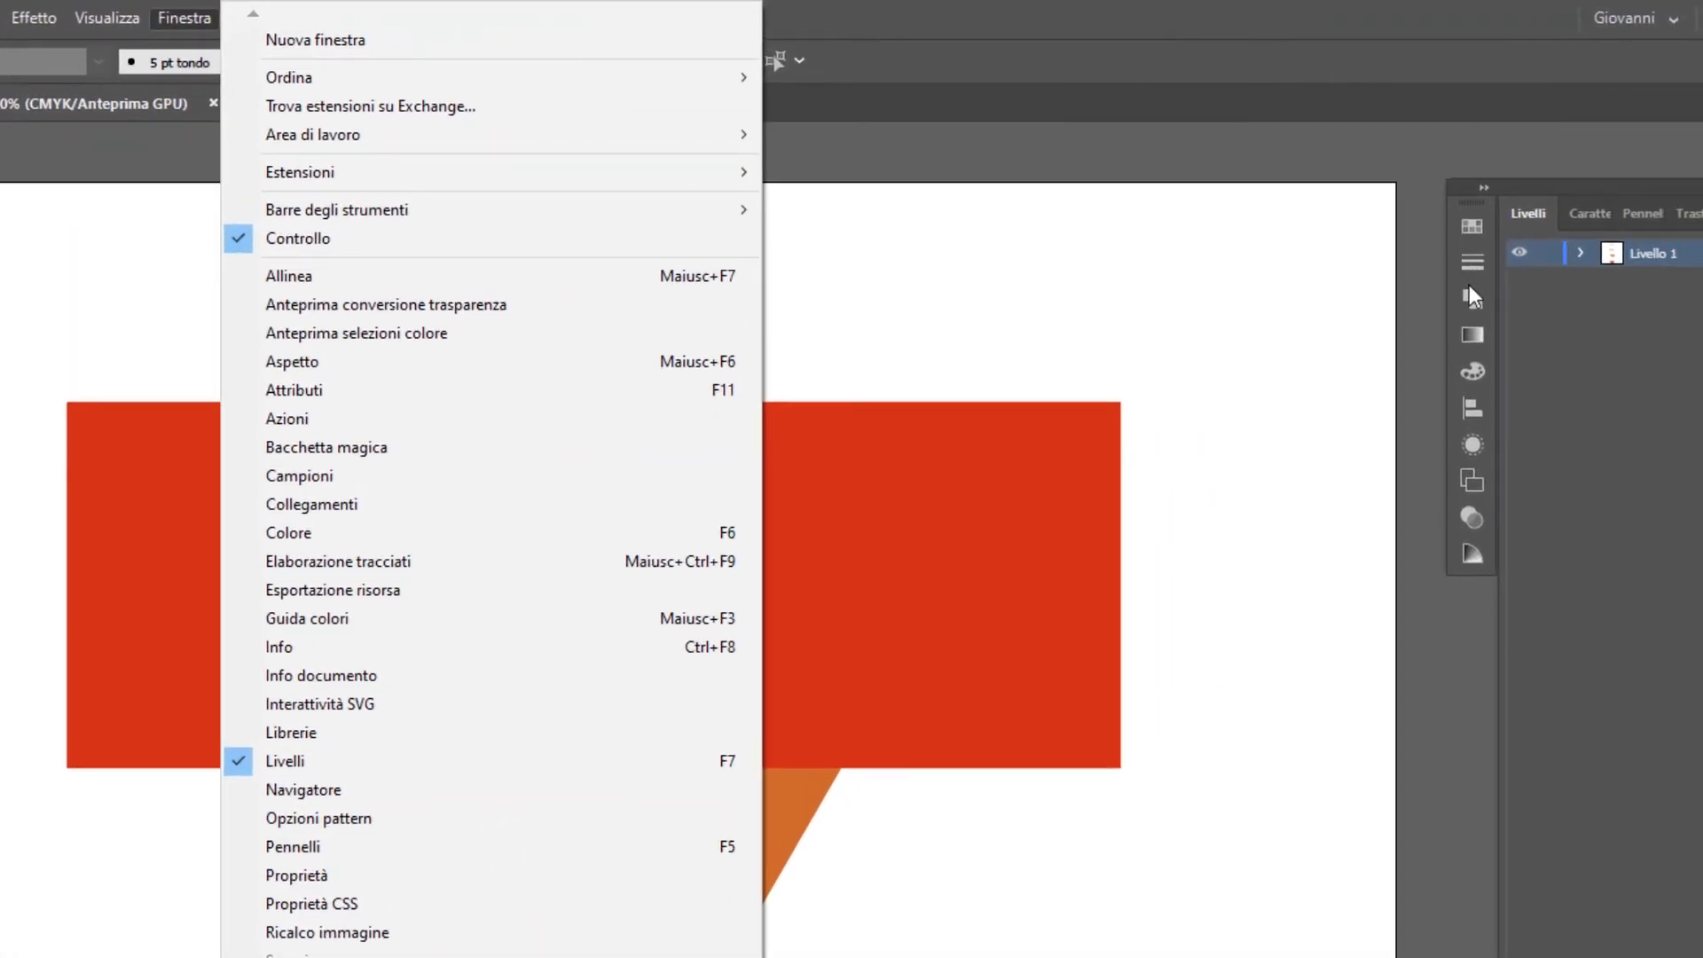
{"action": "left_click", "coordinate": [1470, 296]}
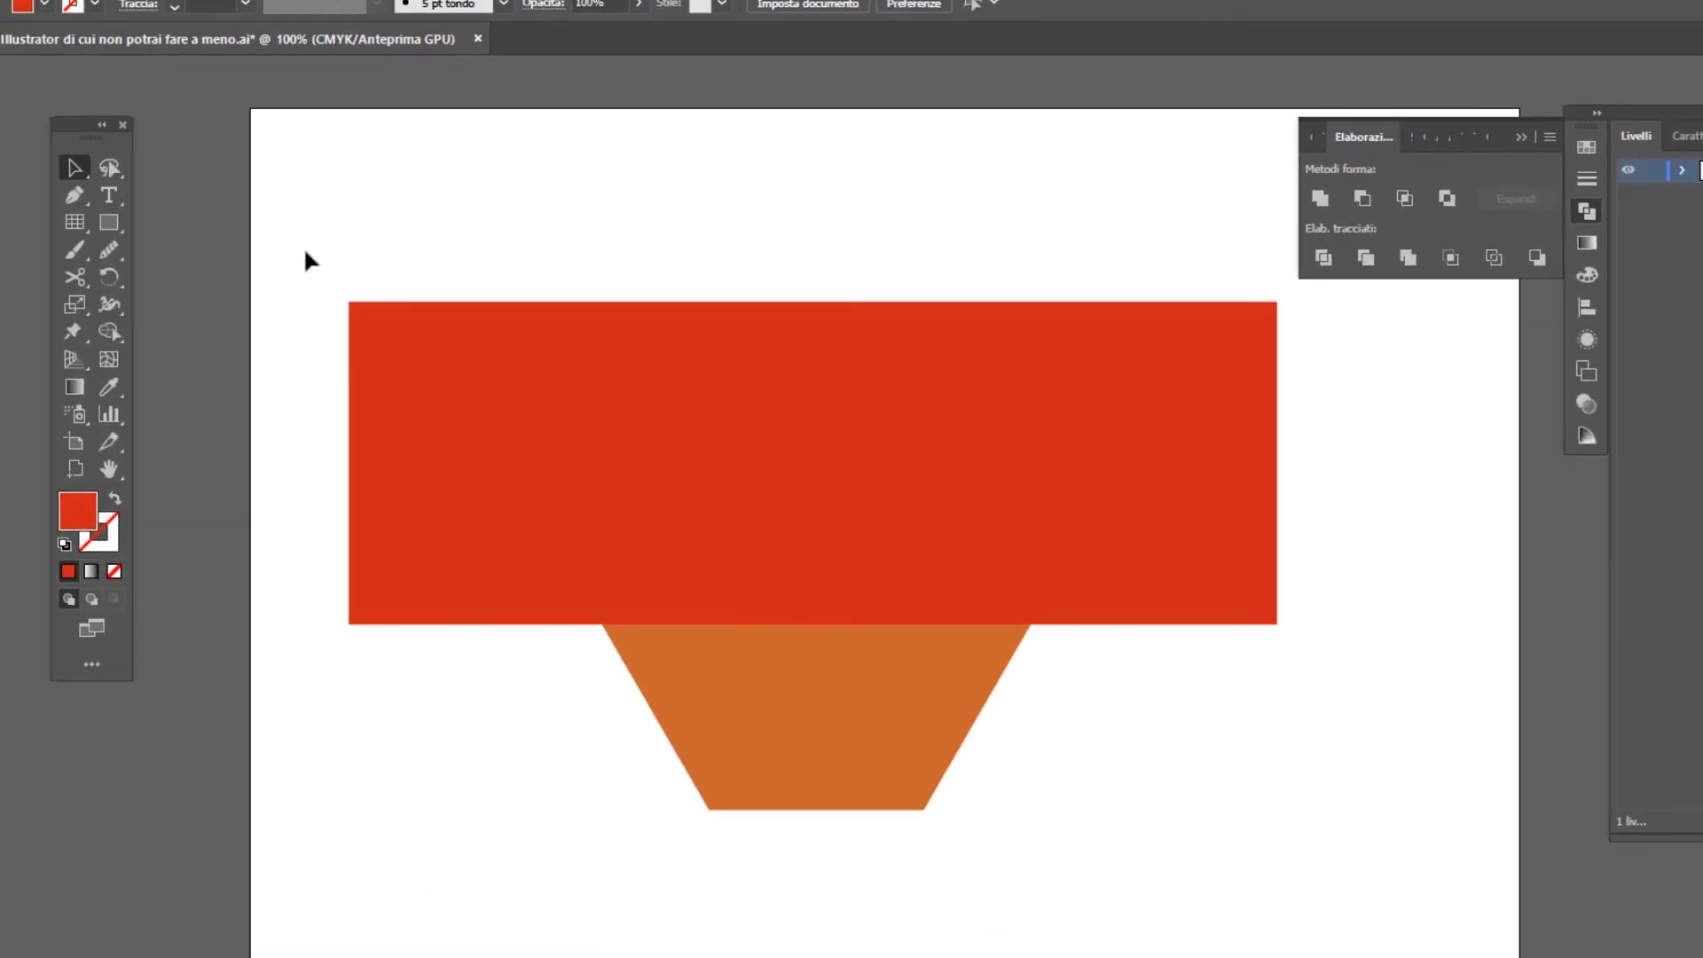
{"action": "left_click_drag", "start_coordinate": [306, 256], "coordinate": [1458, 728]}
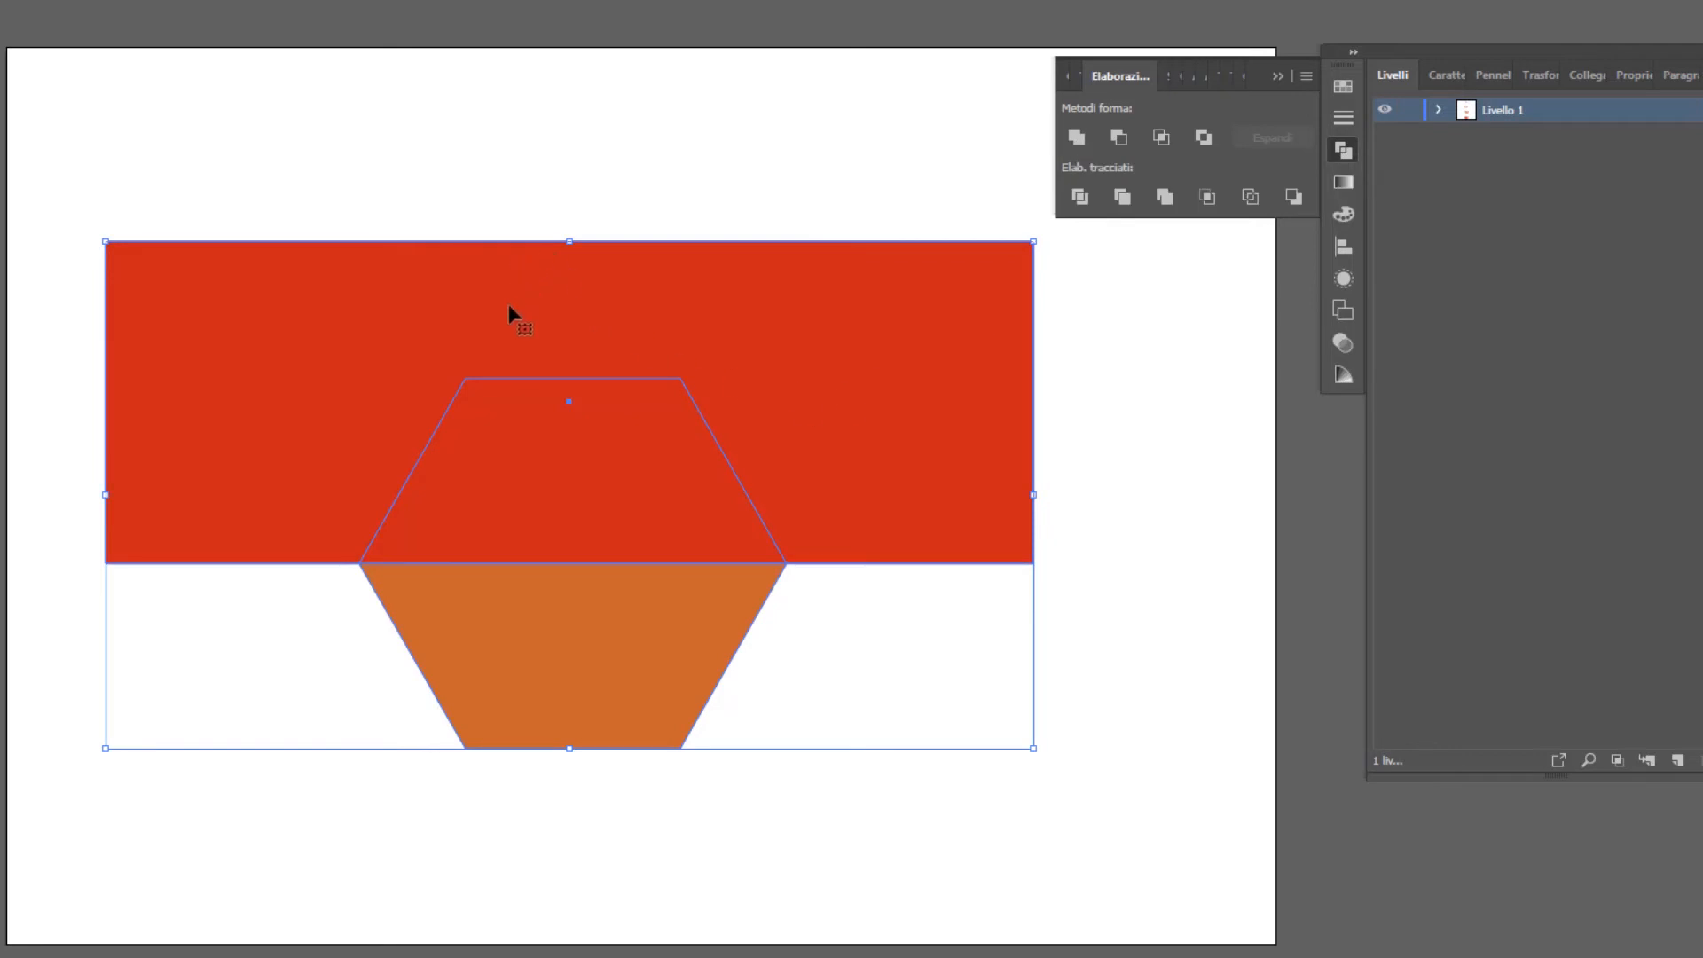
- Try Pathfinder's Unite, Minus Front and Intersect modes on the rectangle and hexagon, undoing each one
{"action": "left_click", "coordinate": [1077, 137]}
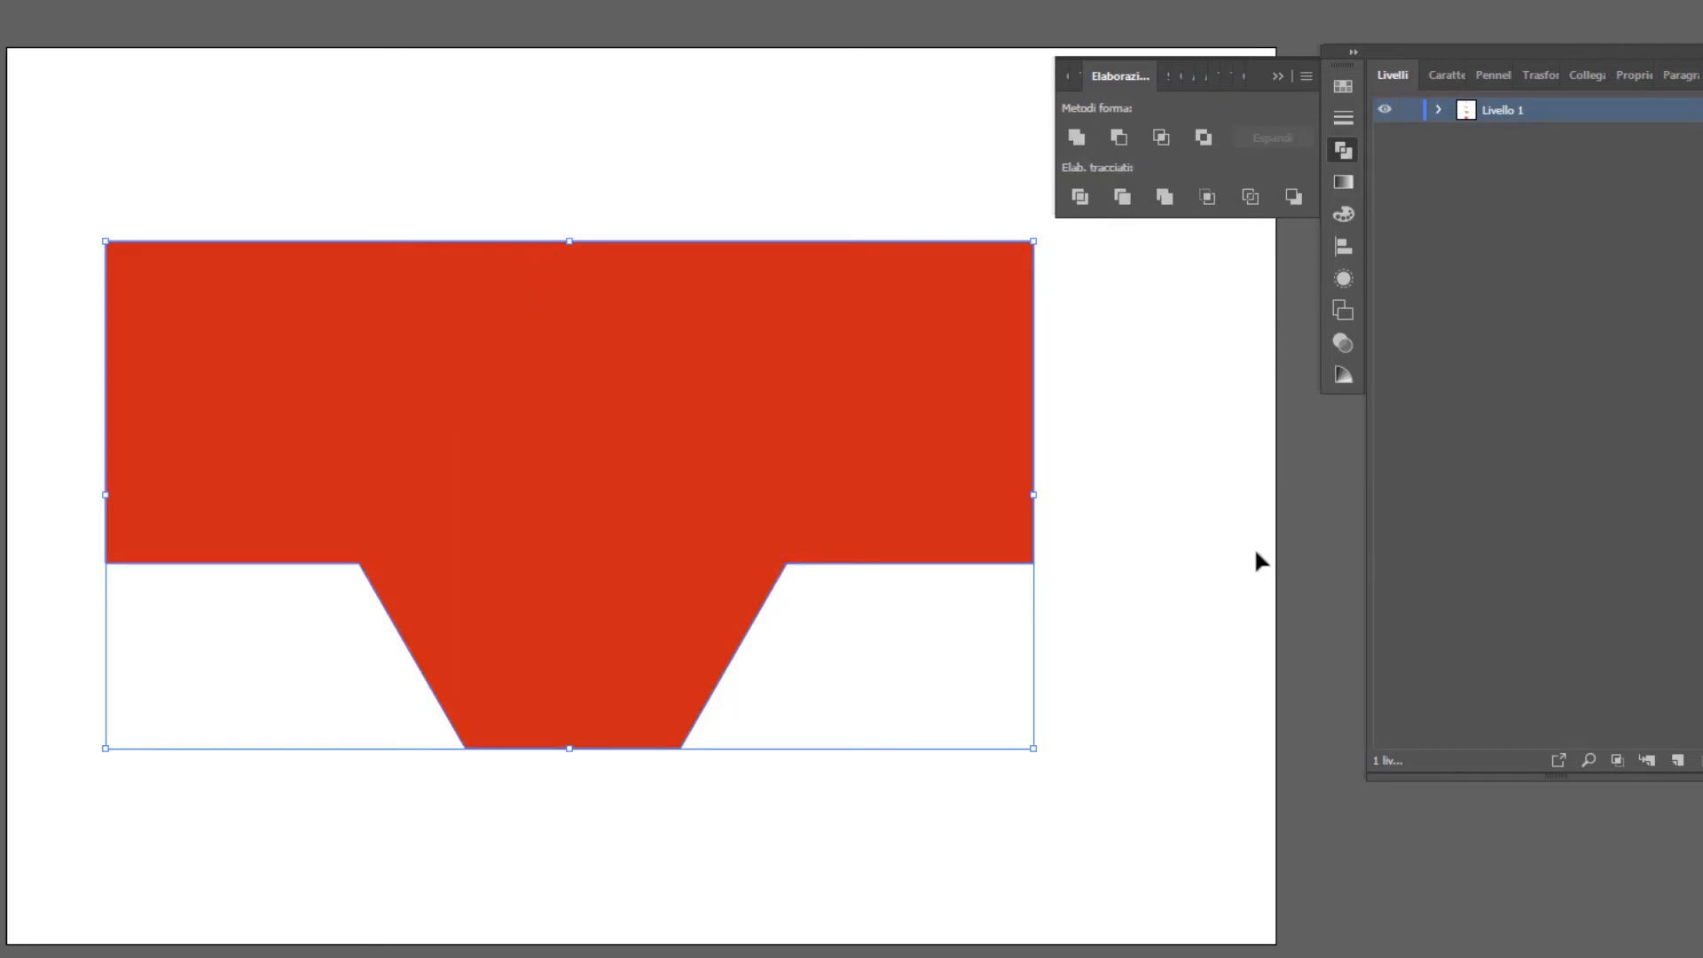
{"action": "key", "text": "ctrl+z"}
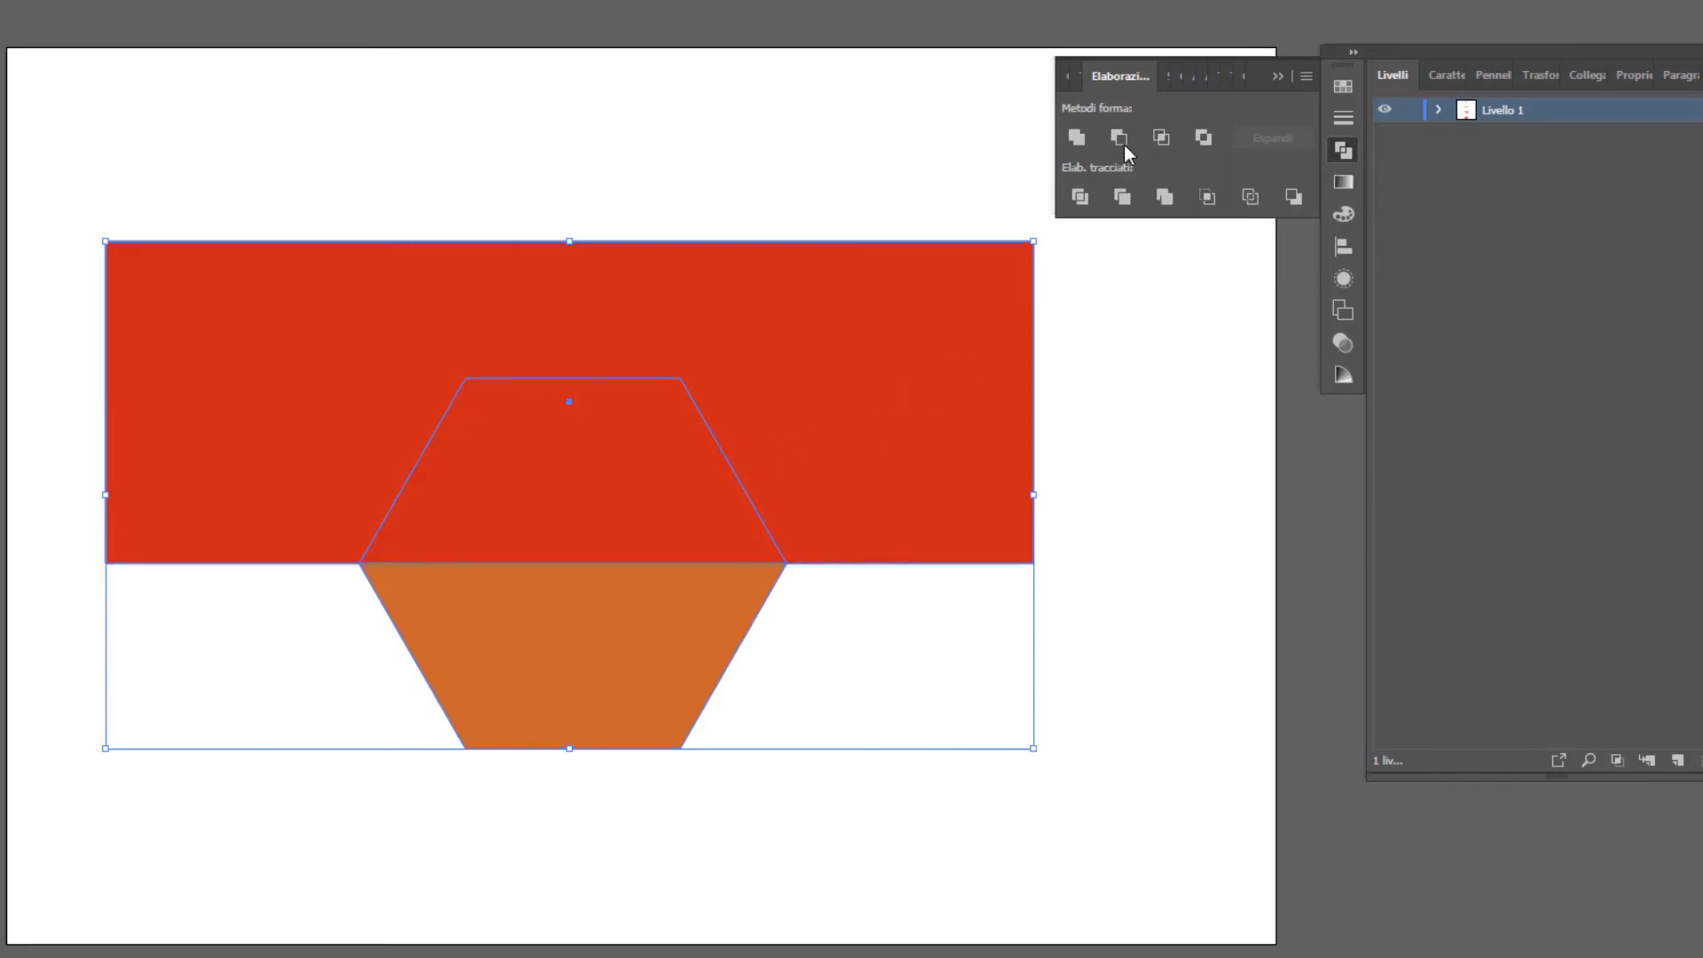
{"action": "left_click", "coordinate": [1123, 141]}
{"action": "key", "text": "ctrl+z"}
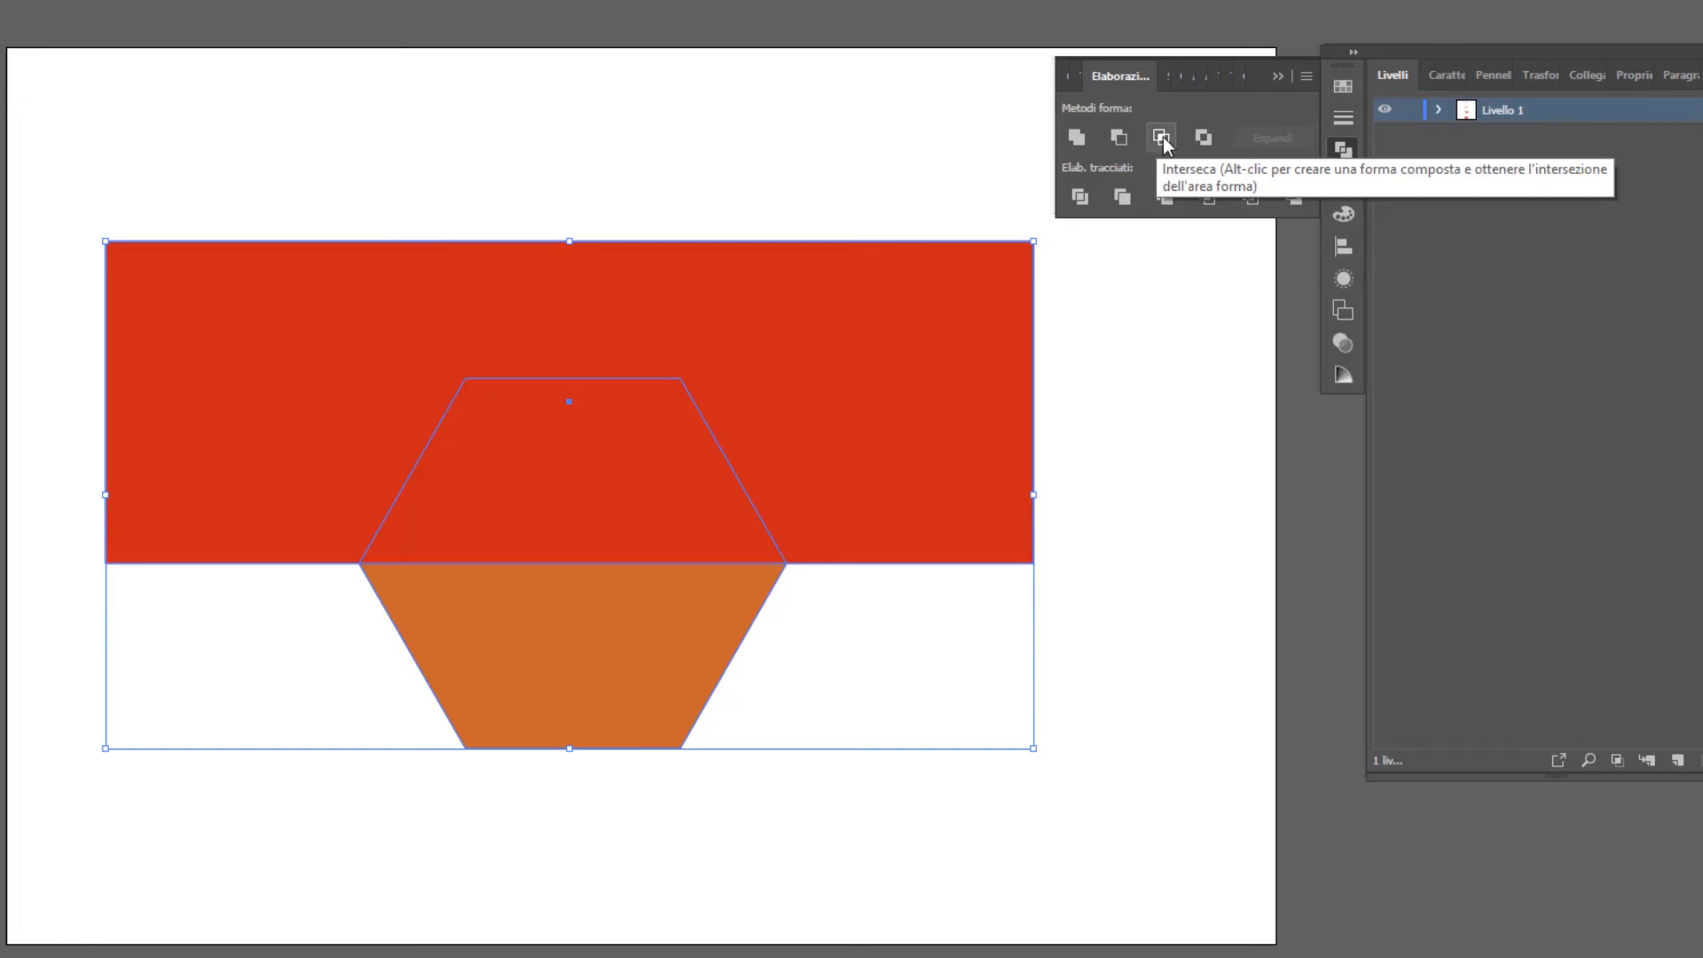
{"action": "left_click", "coordinate": [1161, 137]}
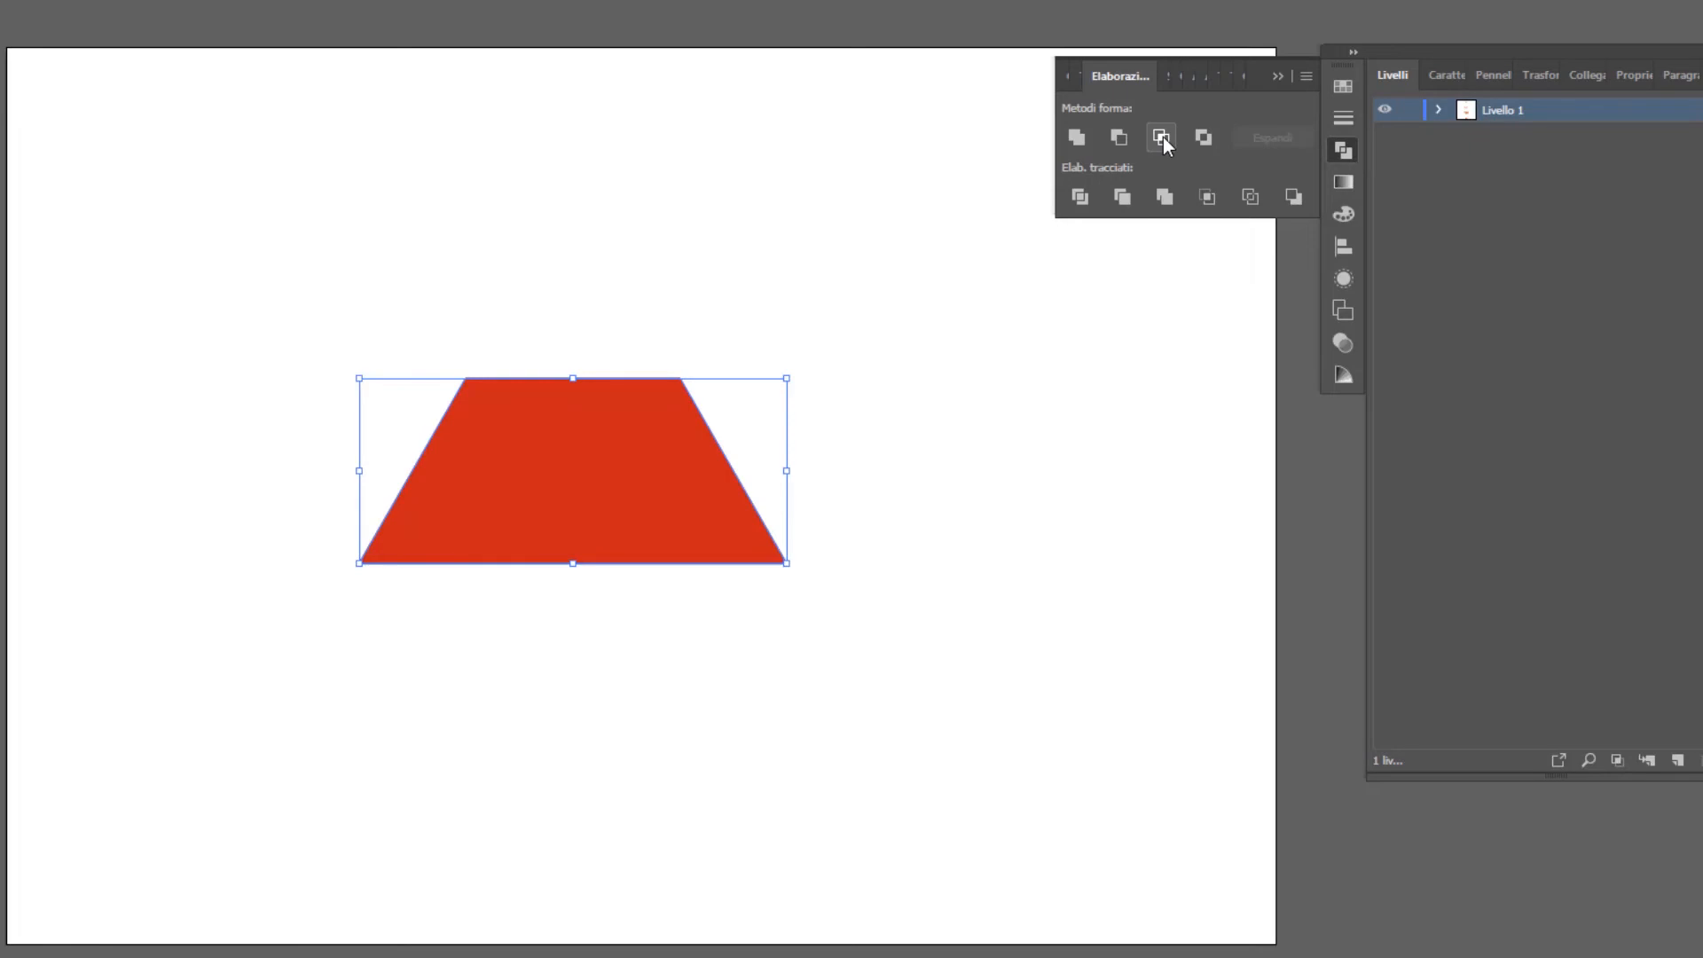
{"action": "key", "text": "ctrl+z"}
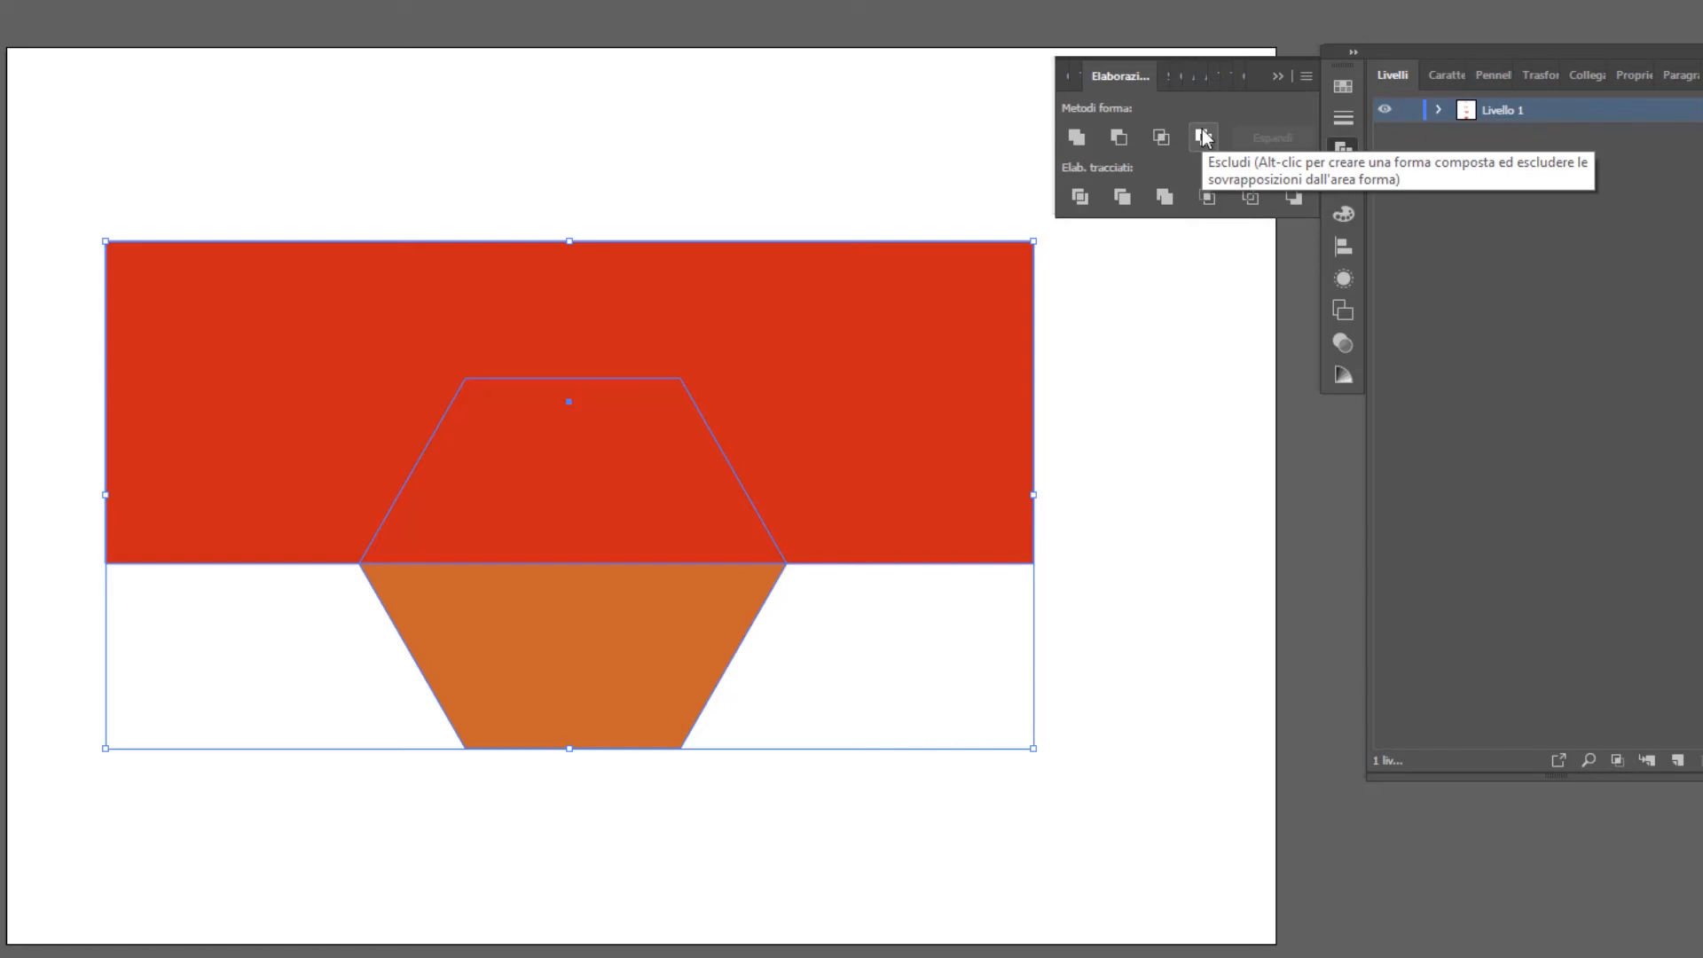
- Exclude the overlapping area of the red rectangle and orange hexagon with Pathfinder
{"action": "left_click", "coordinate": [1203, 138]}
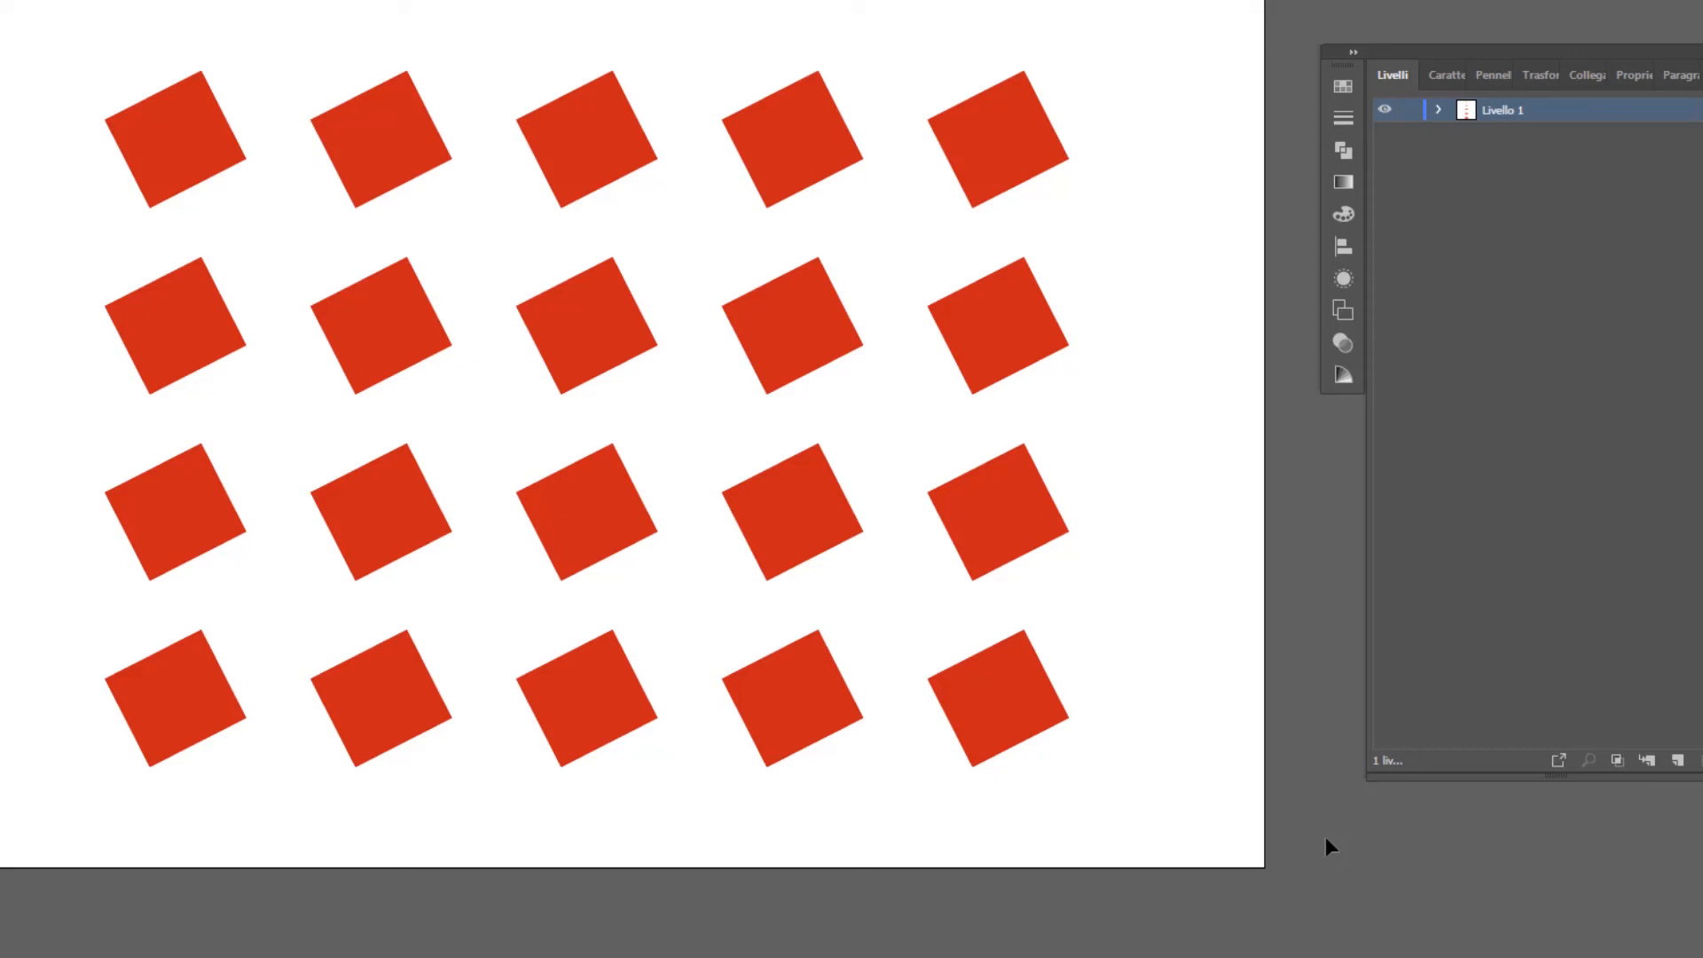
- Select all the tilted red squares in the grid and start Transform Each, keeping the squares in view
{"action": "left_click_drag", "start_coordinate": [1147, 850], "coordinate": [196, 70]}
{"action": "left_click_drag", "start_coordinate": [317, 110], "coordinate": [230, 73]}
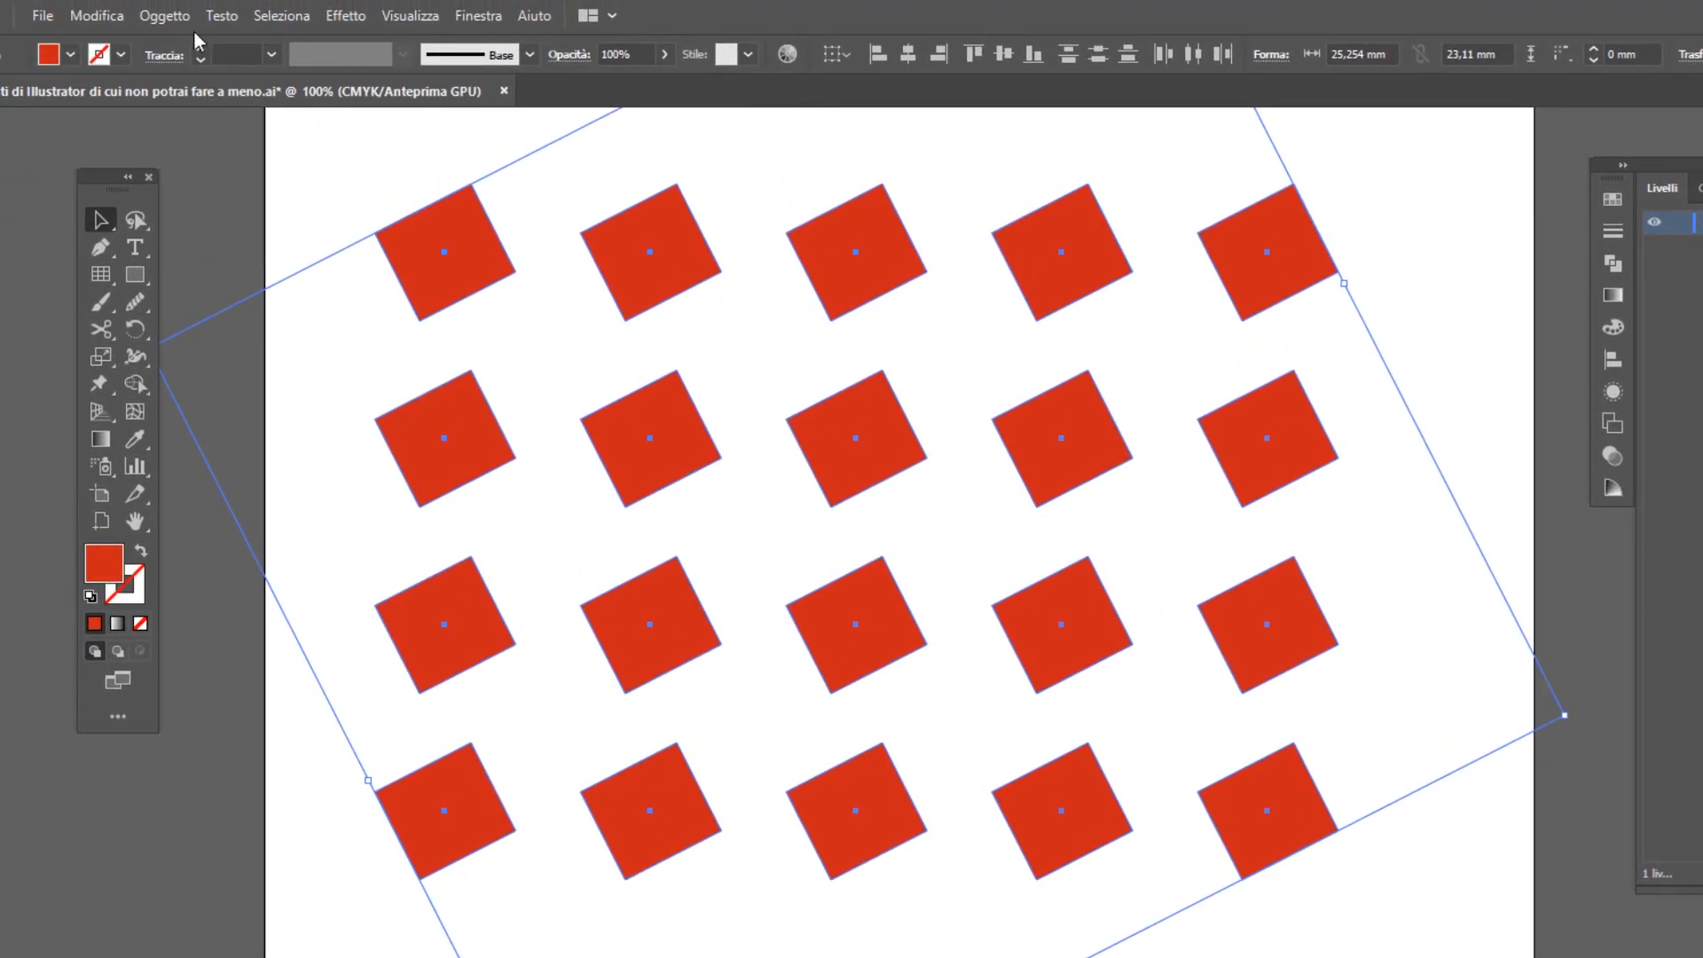
{"action": "left_click", "coordinate": [164, 15]}
{"action": "mouse_move", "coordinate": [204, 42]}
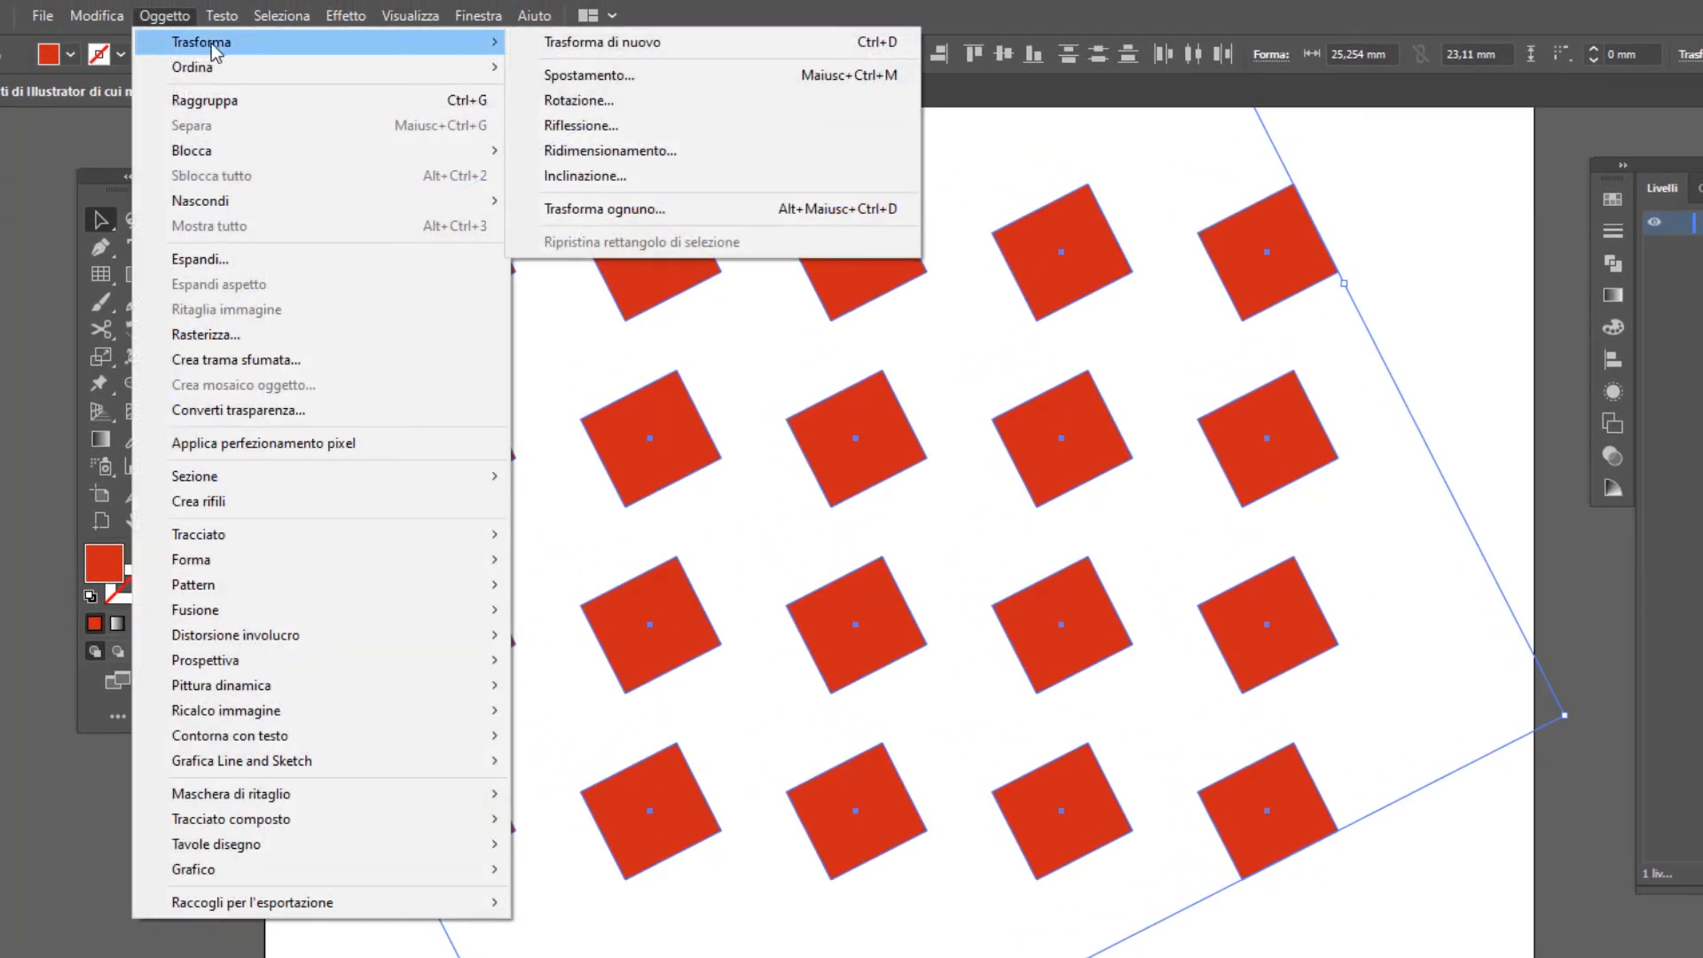
{"action": "left_click", "coordinate": [667, 209]}
{"action": "left_click_drag", "start_coordinate": [1423, 188], "coordinate": [1317, 162]}
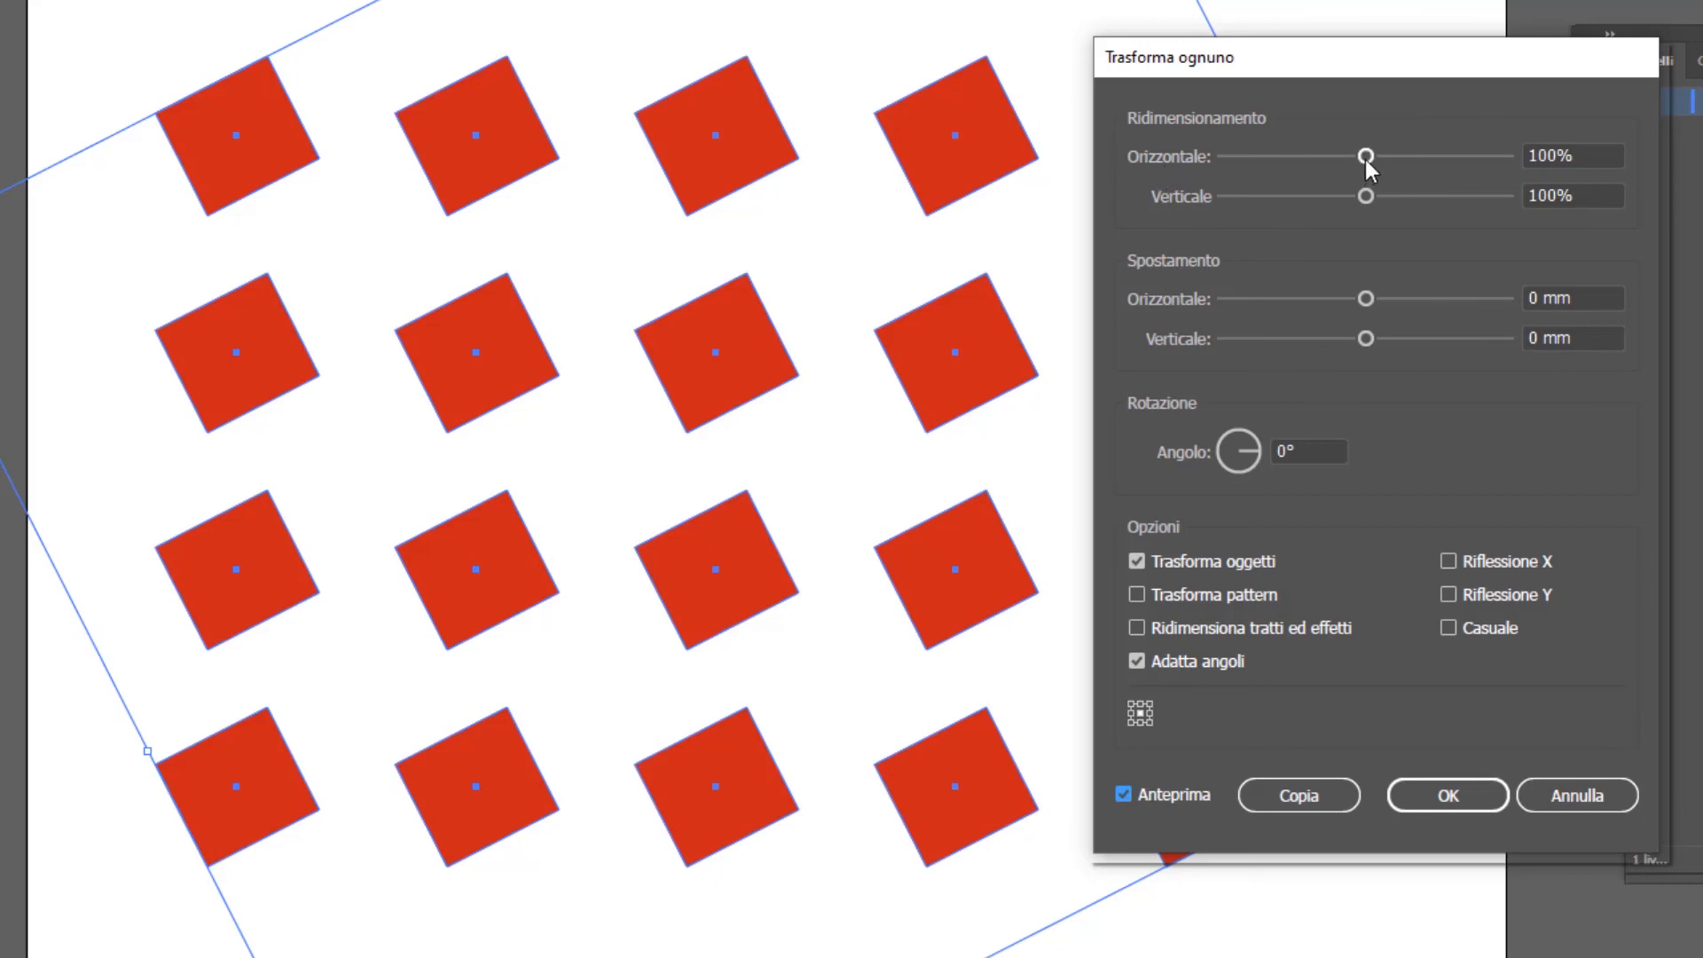
{"action": "left_click_drag", "start_coordinate": [1381, 64], "coordinate": [1597, 65]}
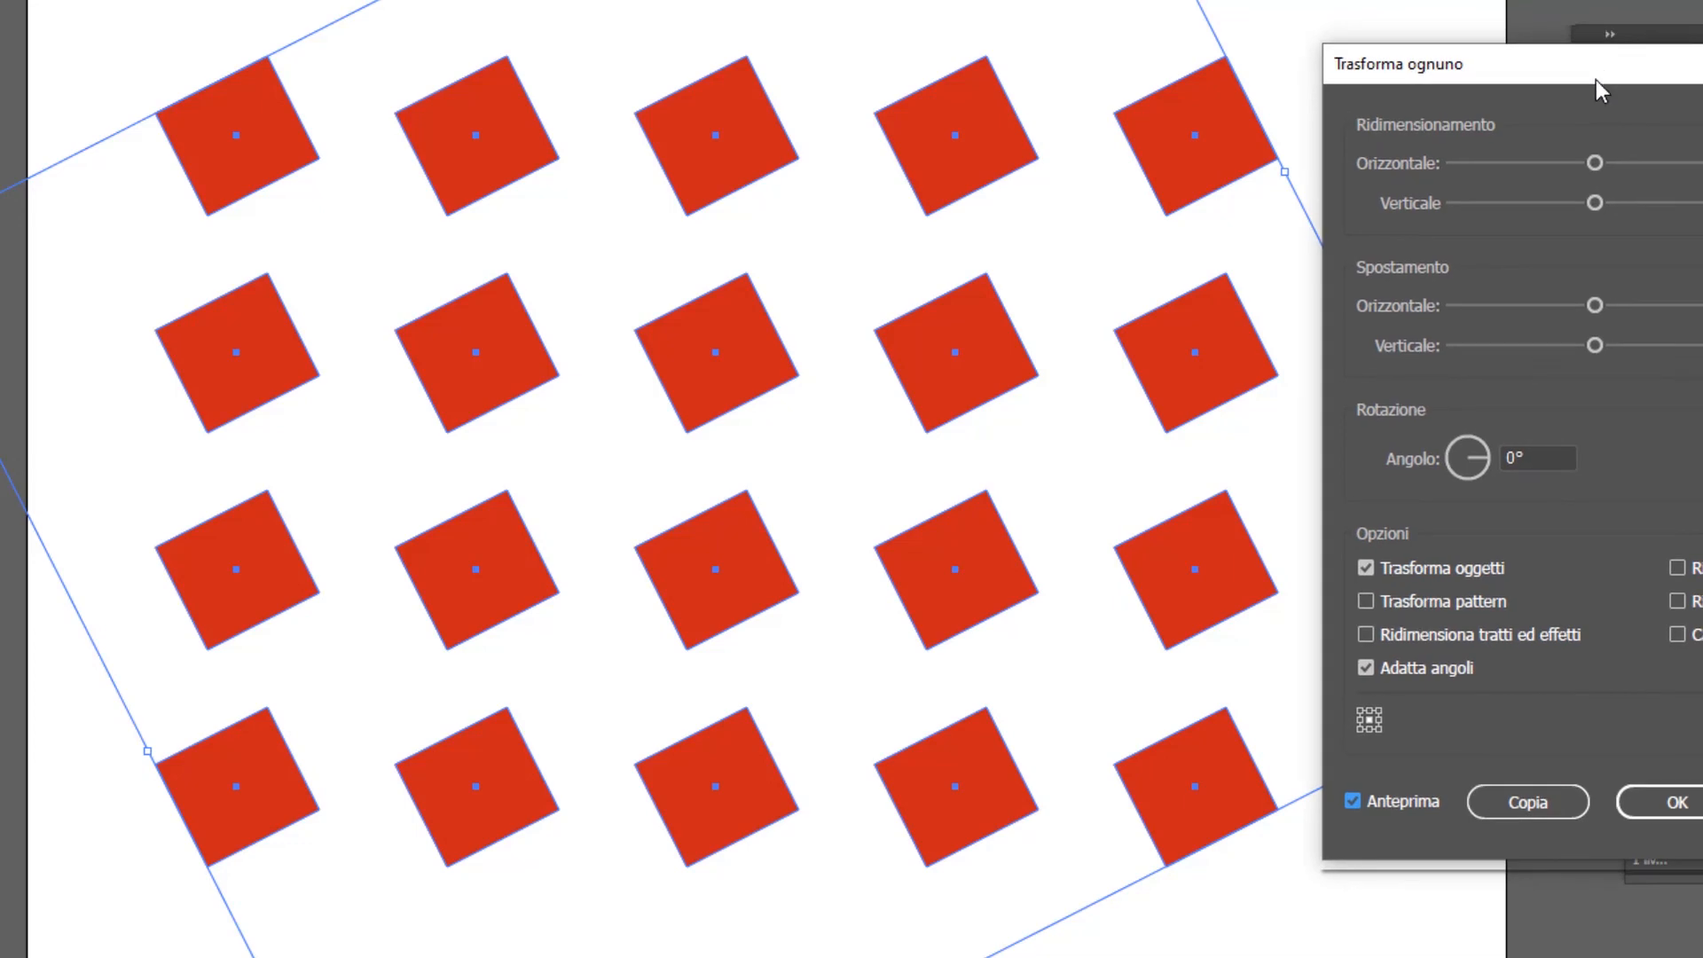
- Scale each red square to 86% horizontally and 111% vertically
{"action": "left_click_drag", "start_coordinate": [1590, 162], "coordinate": [1625, 158]}
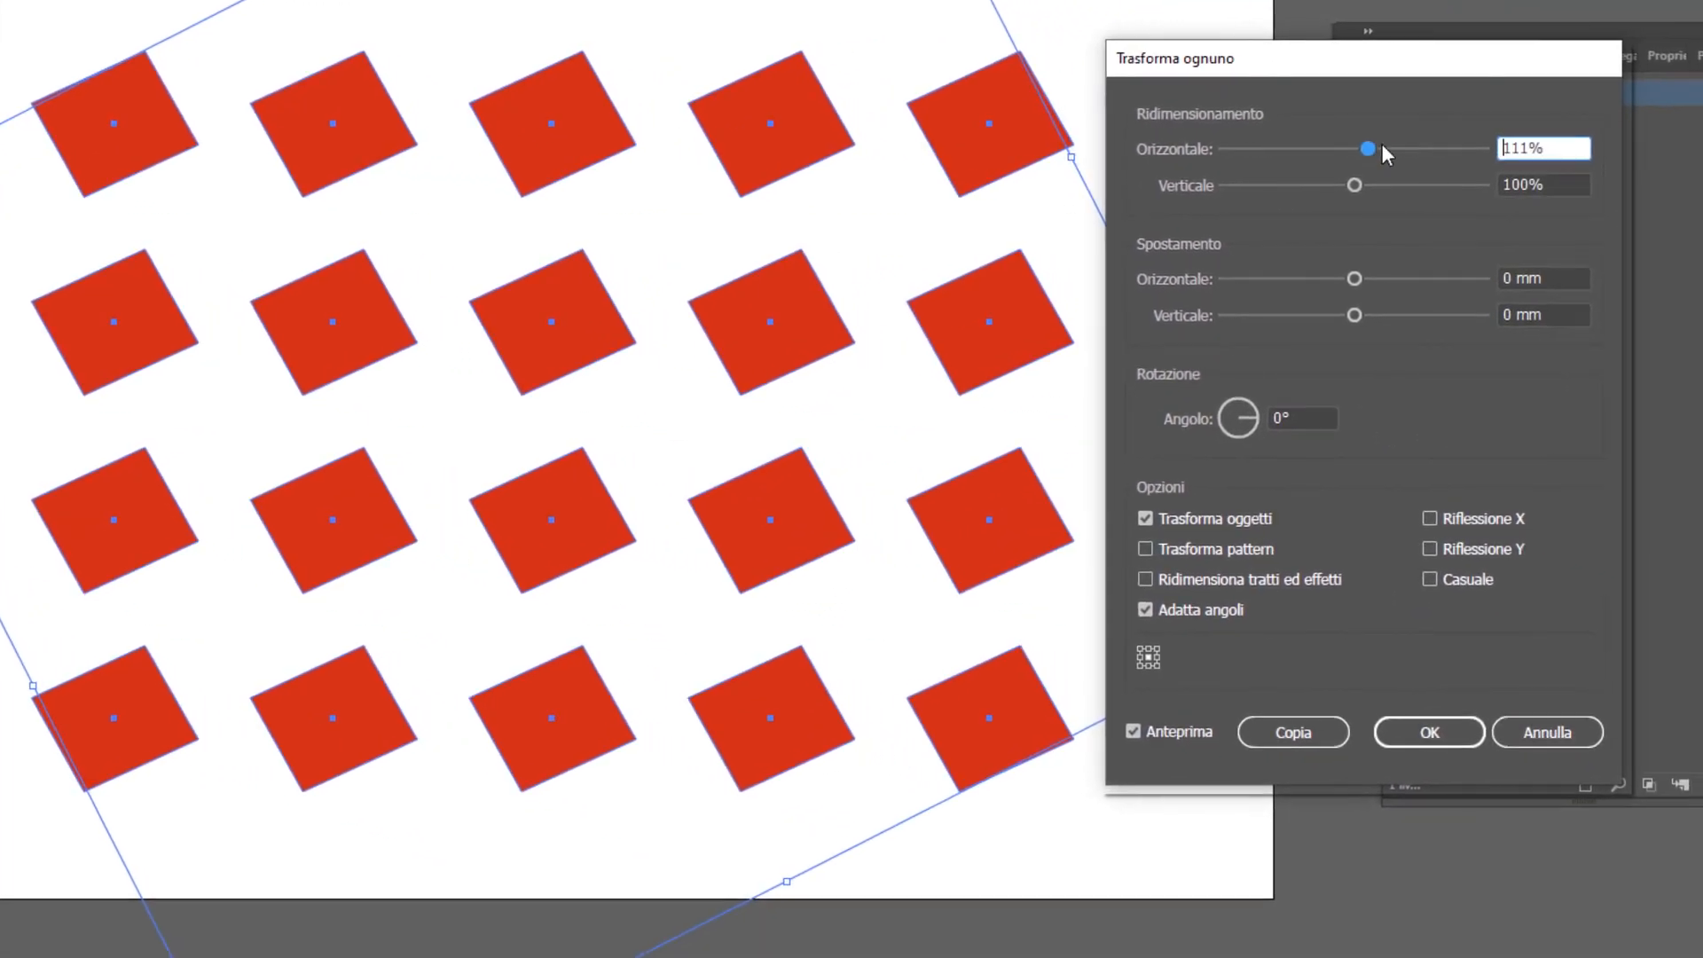
{"action": "mouse_move", "coordinate": [1382, 144]}
{"action": "left_mouse_down"}
{"action": "mouse_move", "coordinate": [1418, 151]}
{"action": "mouse_move", "coordinate": [1375, 155]}
{"action": "left_mouse_up"}
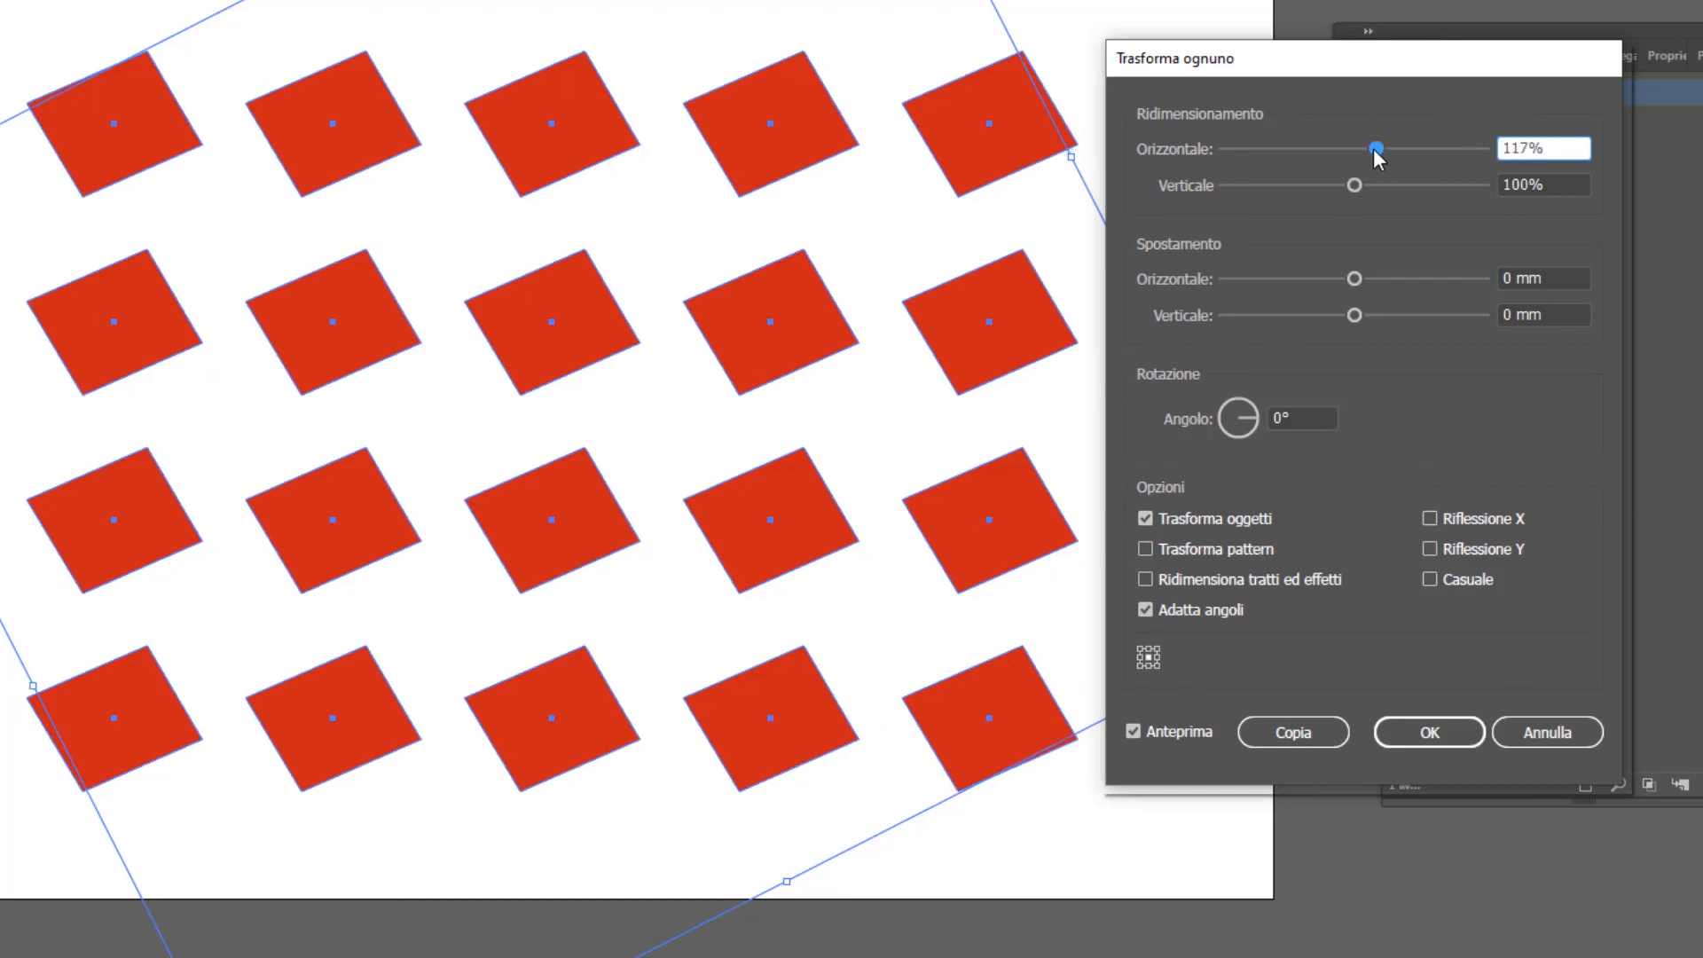
{"action": "left_click_drag", "start_coordinate": [1375, 146], "coordinate": [1353, 190]}
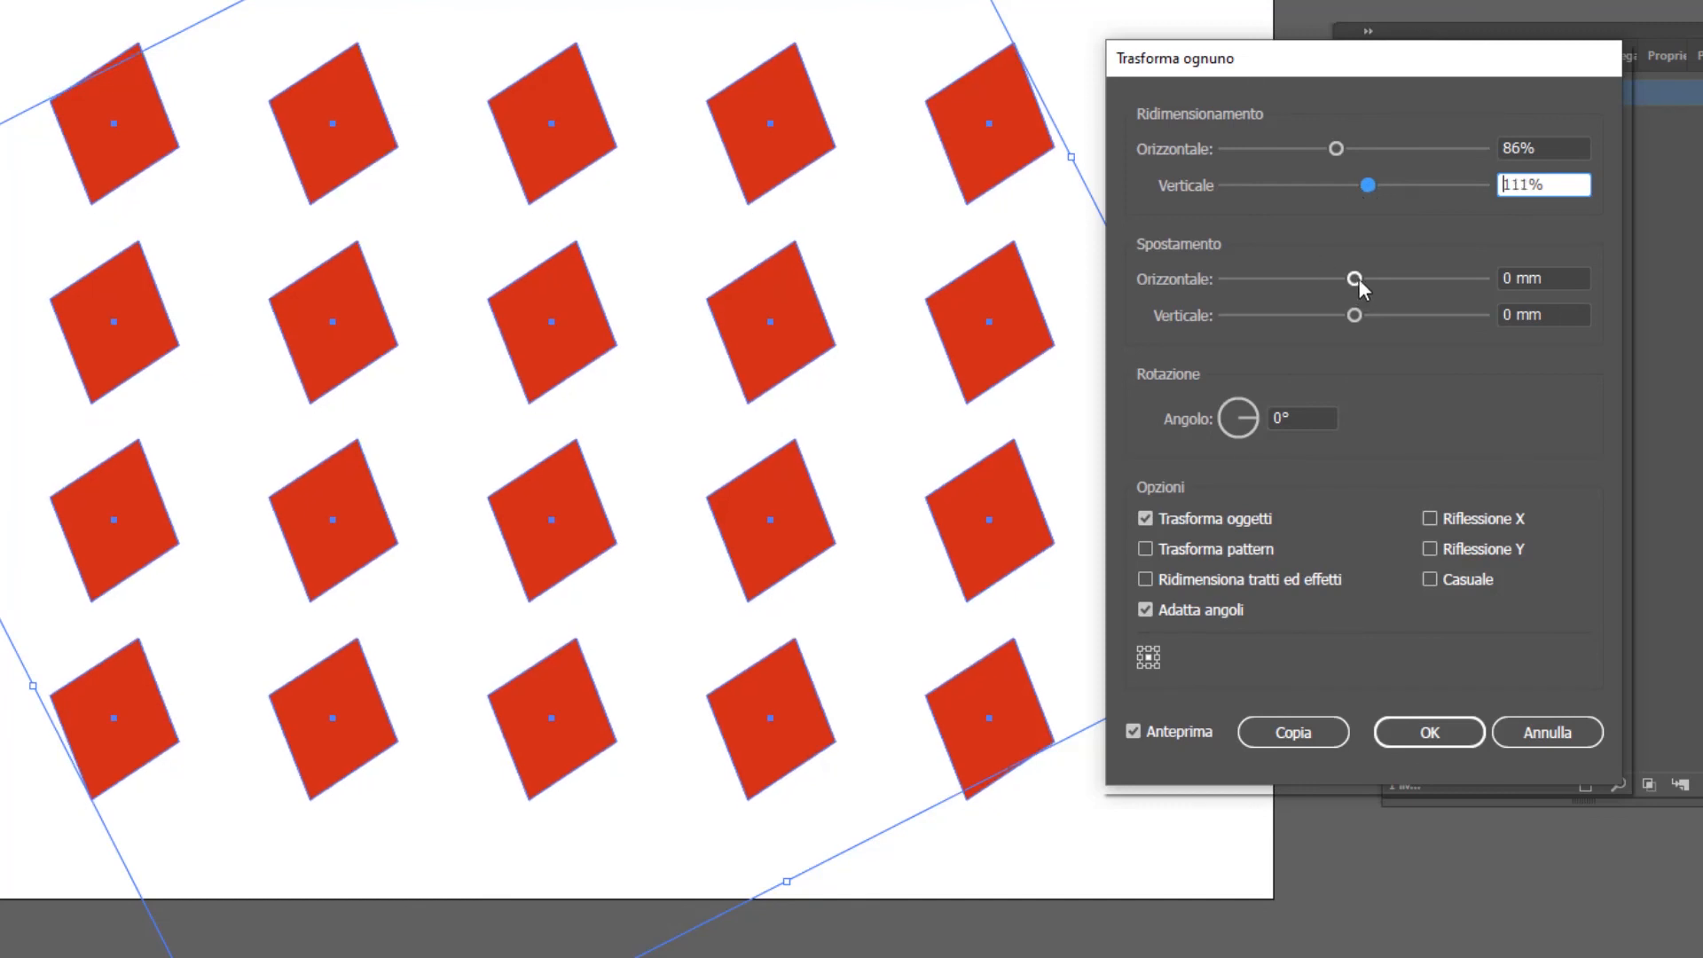
- Offset each square 3,175 mm horizontally and -1,0583 mm vertically, and rotate it by 250°
{"action": "mouse_move", "coordinate": [1355, 278]}
{"action": "left_mouse_down"}
{"action": "mouse_move", "coordinate": [1286, 278]}
{"action": "mouse_move", "coordinate": [1471, 278]}
{"action": "mouse_move", "coordinate": [1286, 278]}
{"action": "mouse_move", "coordinate": [1451, 315]}
{"action": "mouse_move", "coordinate": [1270, 315]}
{"action": "mouse_move", "coordinate": [1366, 279]}
{"action": "left_mouse_up"}
{"action": "left_click_drag", "start_coordinate": [1271, 314], "coordinate": [1350, 315]}
{"action": "left_click_drag", "start_coordinate": [1252, 418], "coordinate": [1233, 434]}
- Reflect each square across both X and Y and apply the transformation
{"action": "left_click", "coordinate": [1429, 519]}
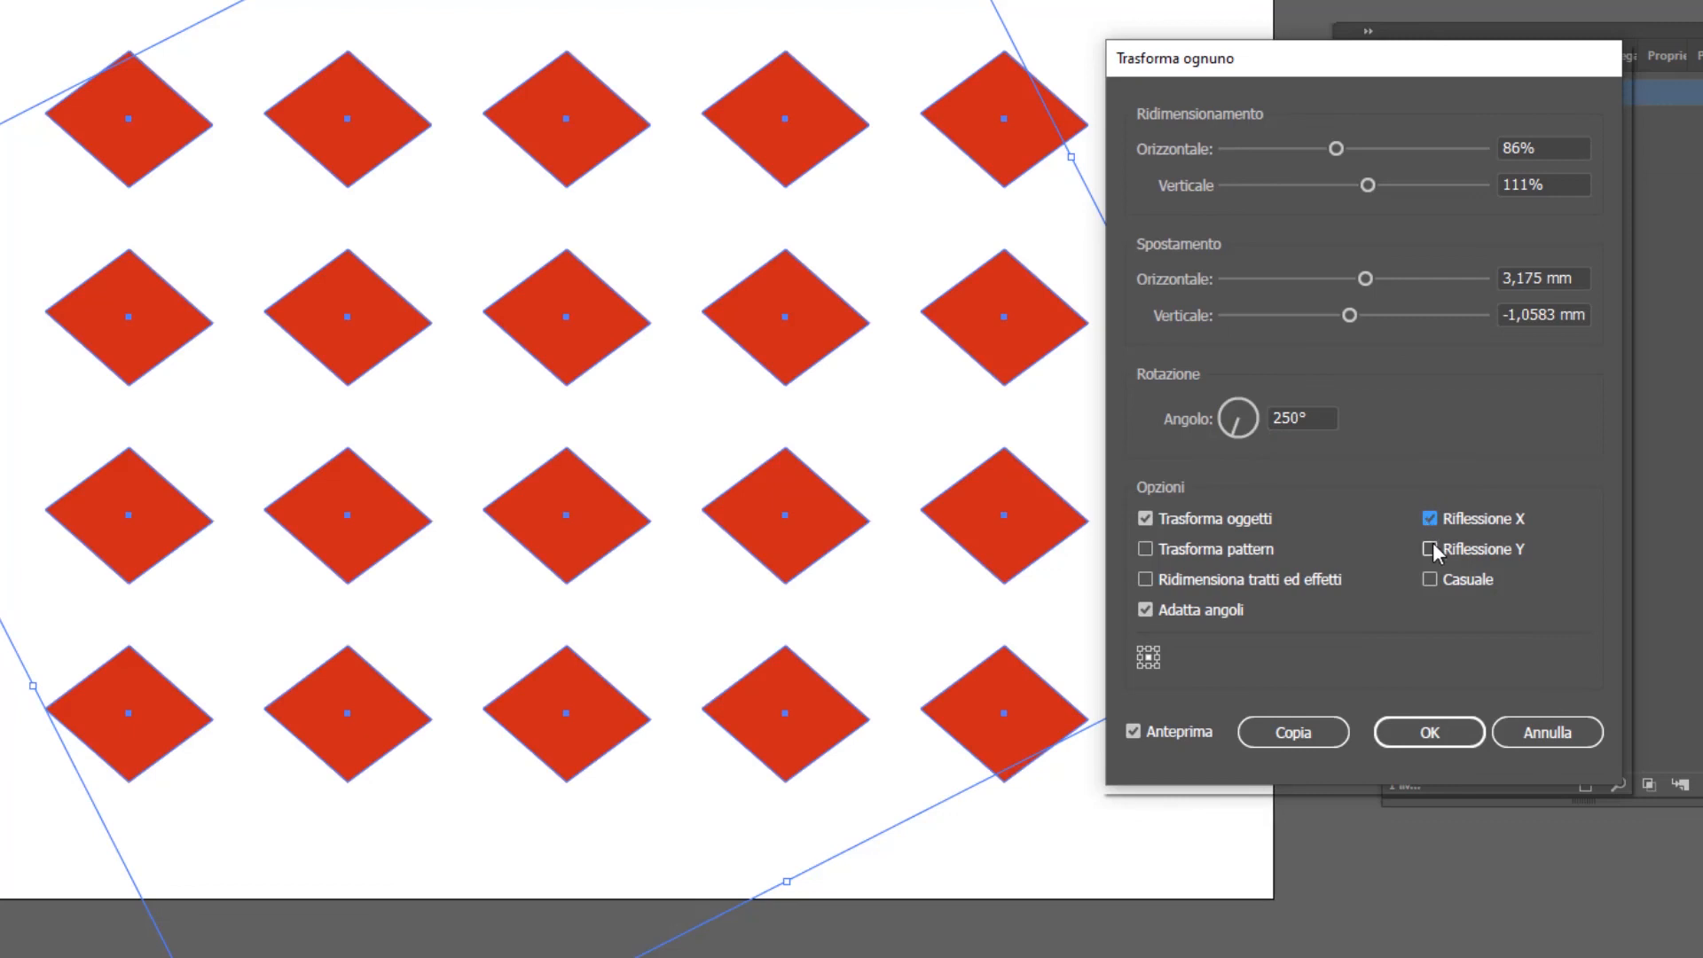
{"action": "left_click", "coordinate": [1431, 549]}
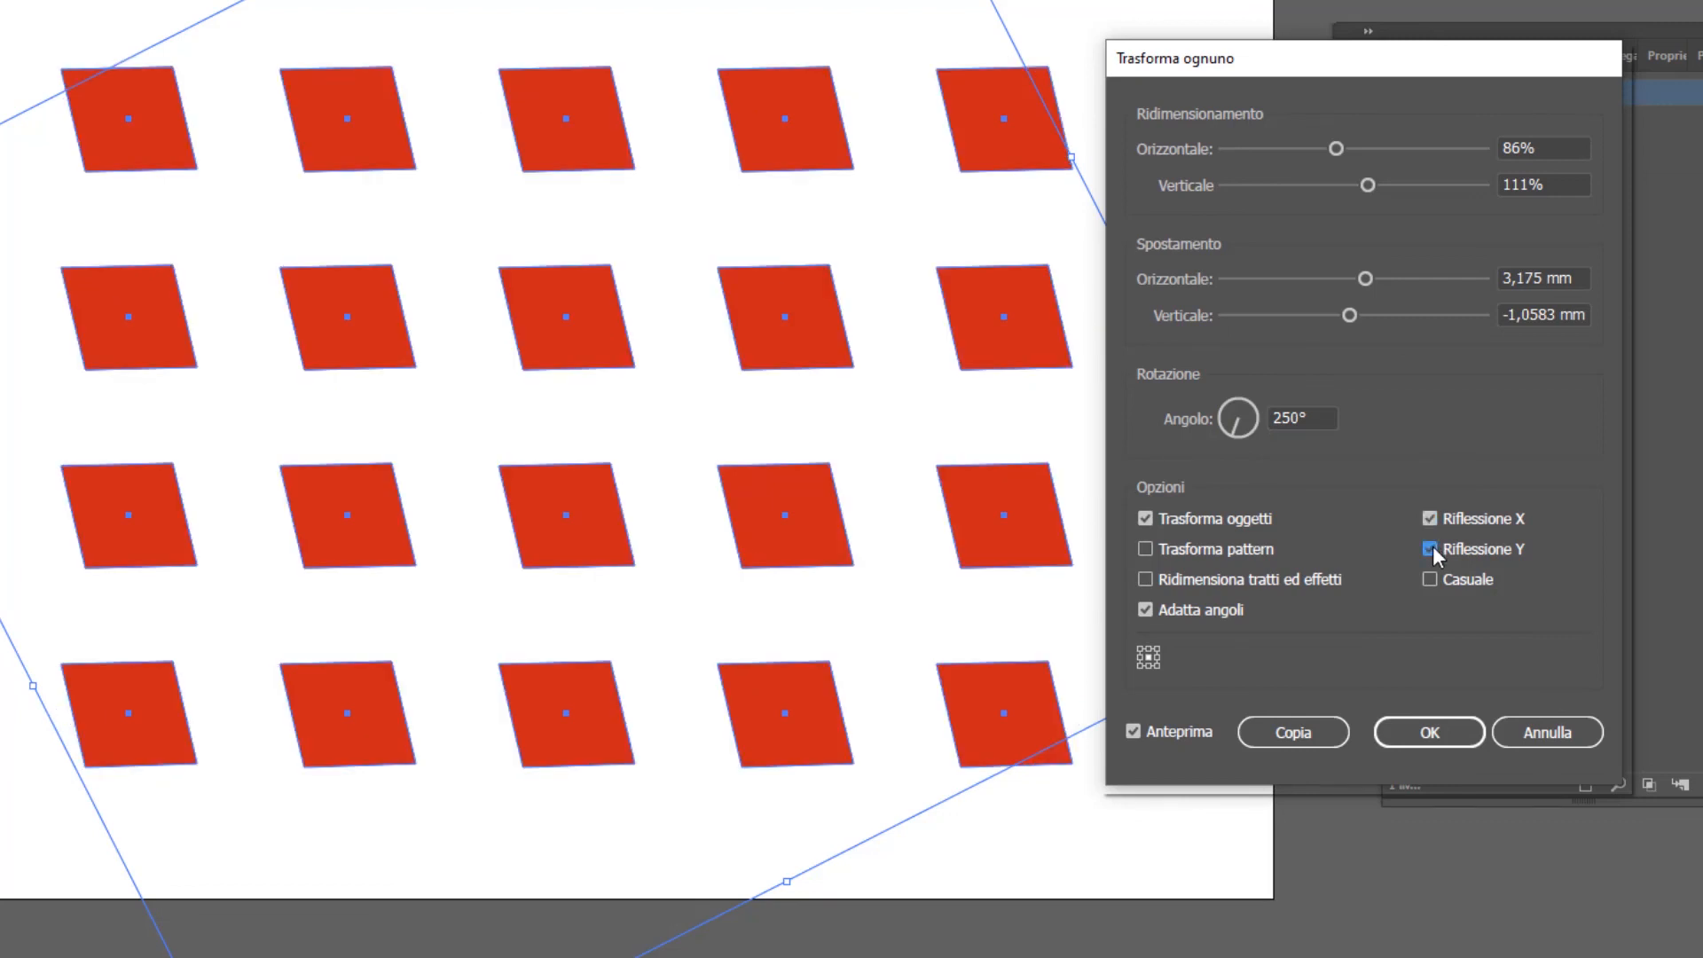
{"action": "left_click", "coordinate": [1297, 739]}
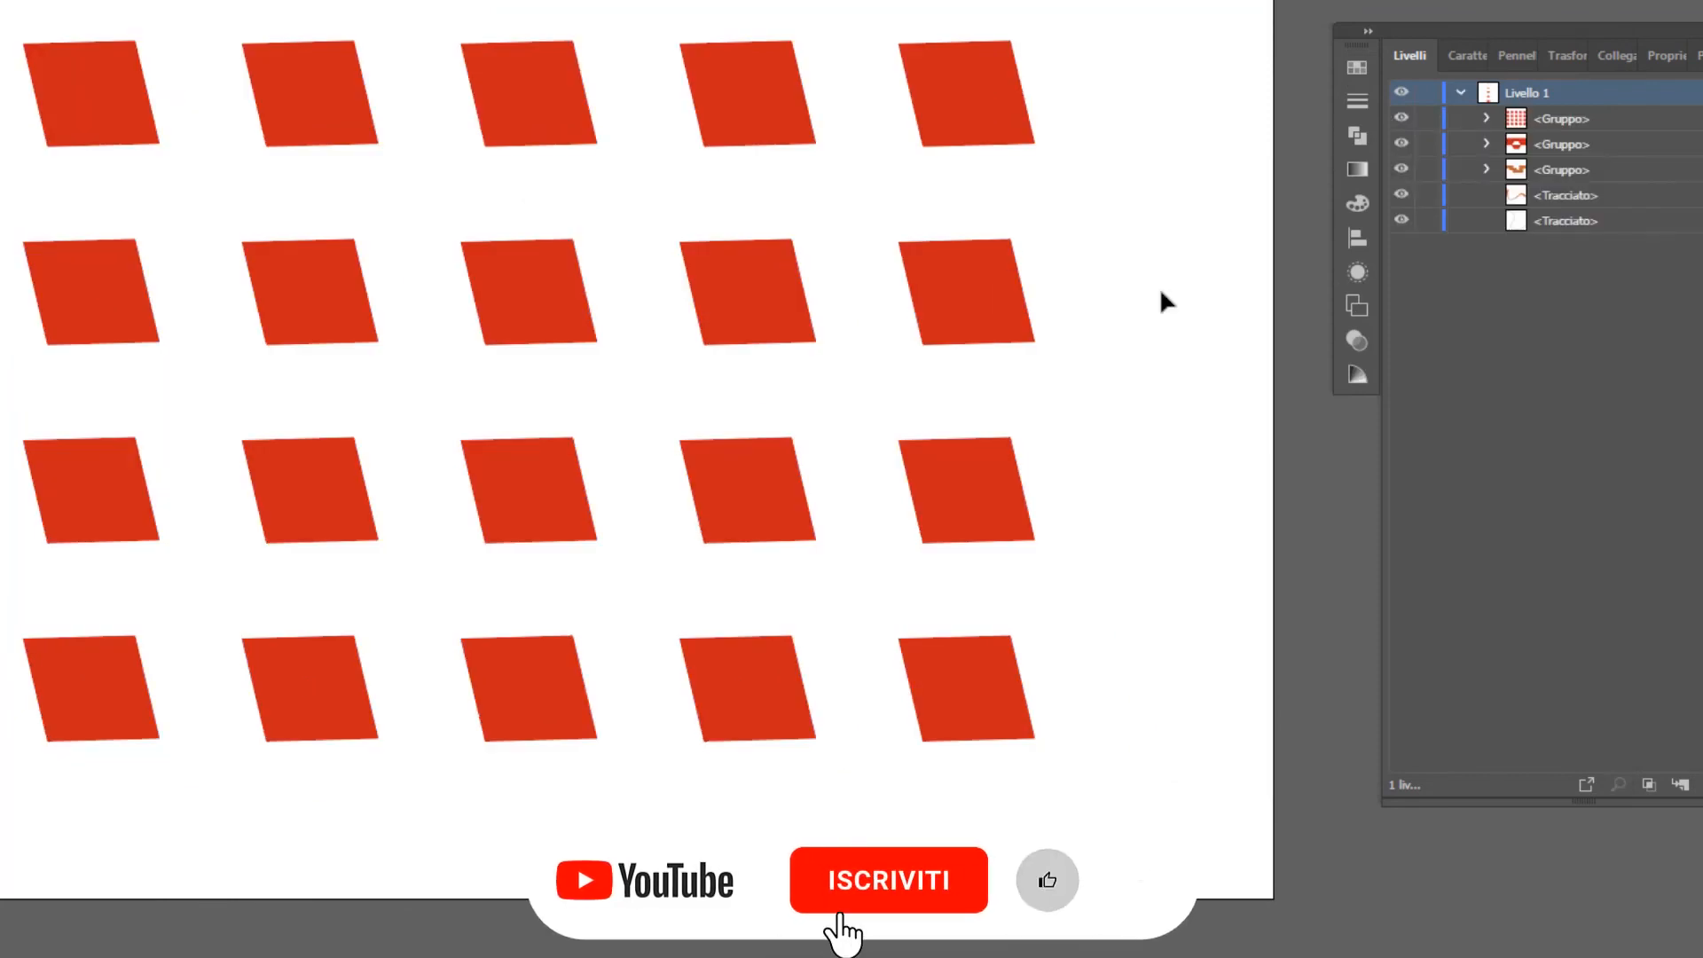